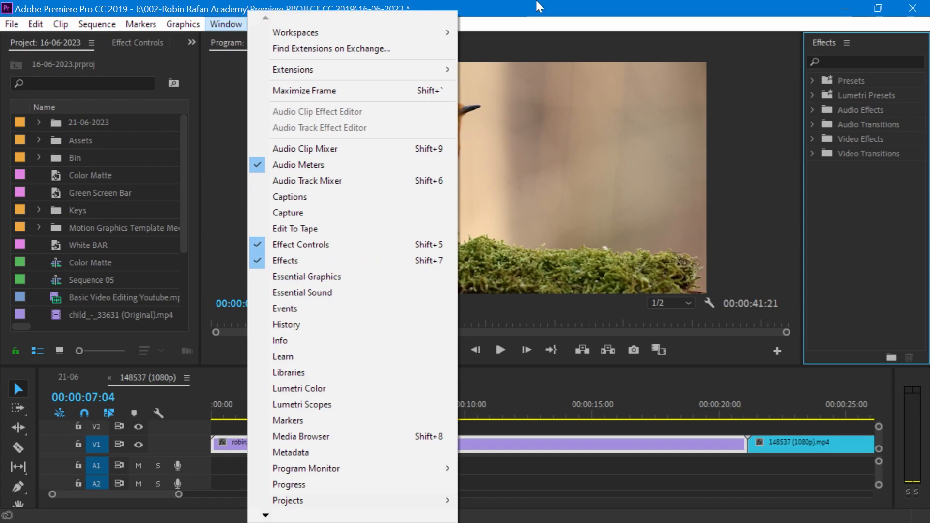
# Step: Expand the Stylize category under Video Effects to show all of its effects
pyautogui.click(534, 13)
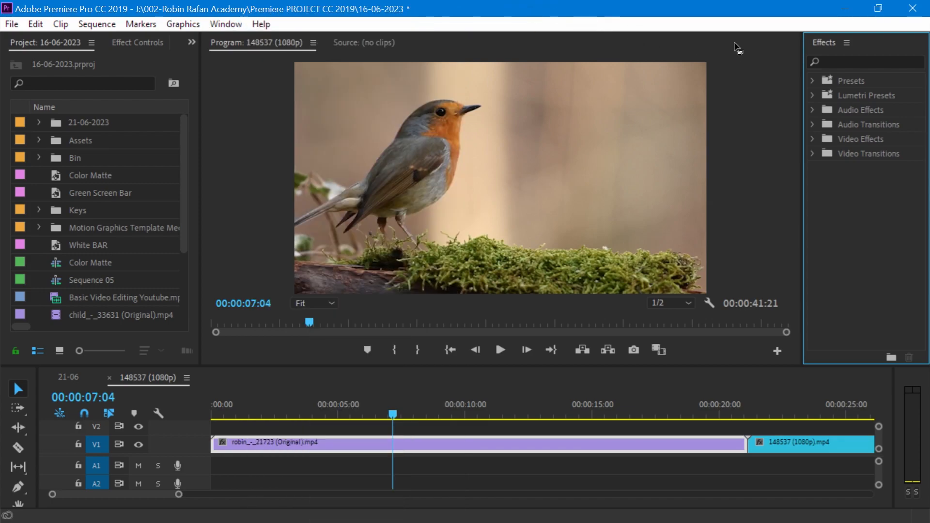
pyautogui.click(859, 138)
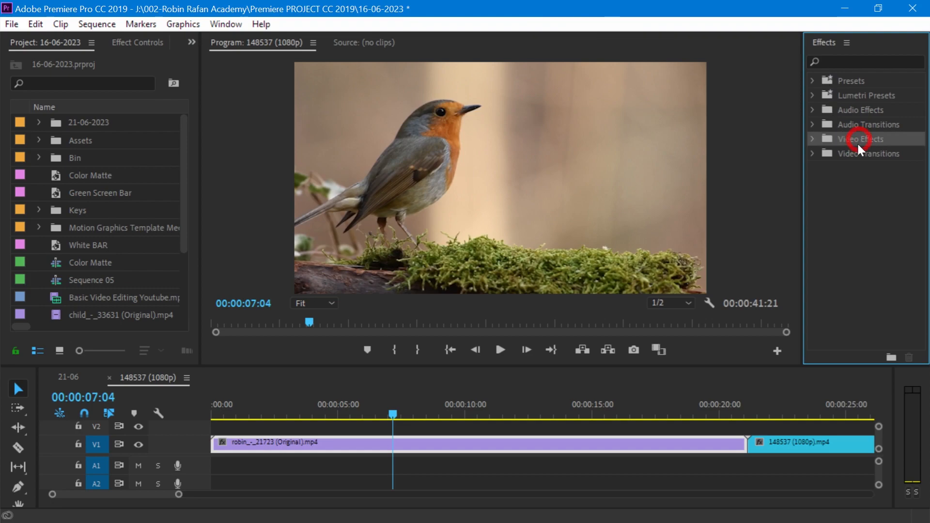
pyautogui.click(812, 140)
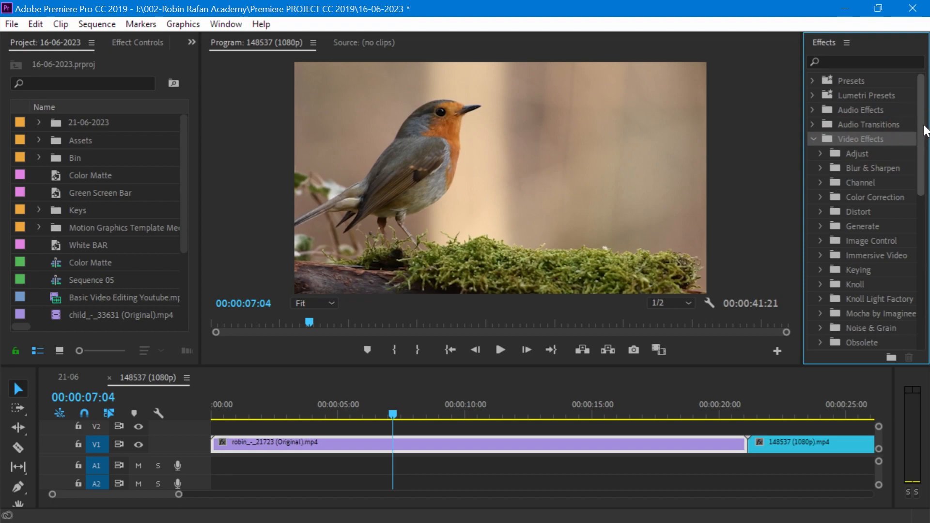
pyautogui.scroll(-2, 925, 148)
pyautogui.moveTo(925, 148); pyautogui.dragTo(914, 286)
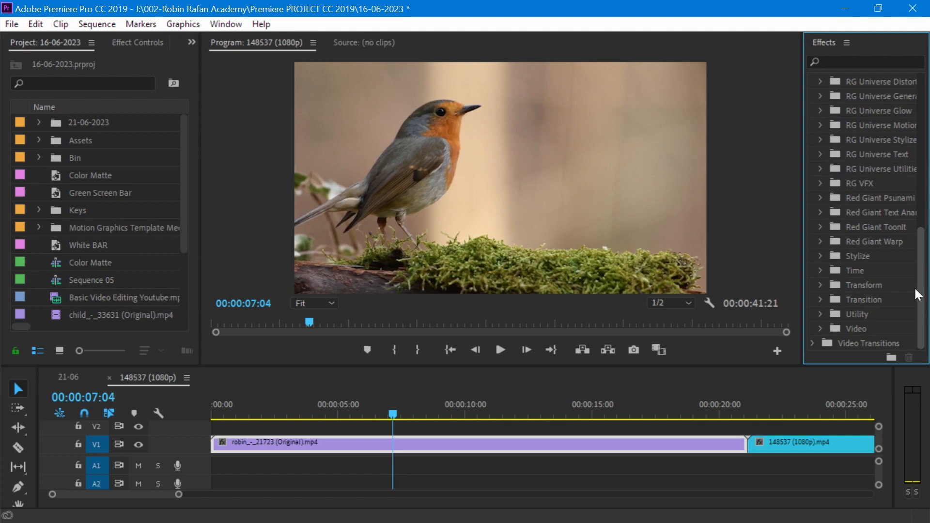
pyautogui.click(863, 256)
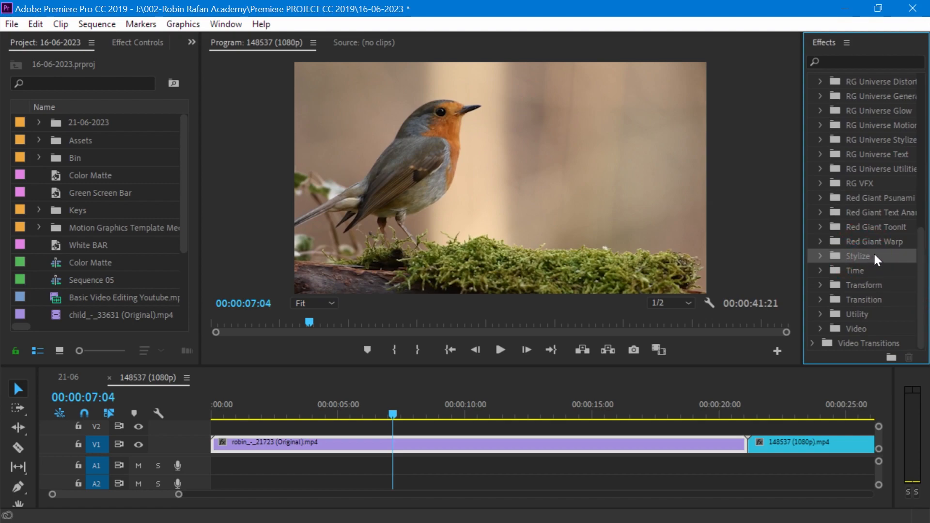
pyautogui.click(821, 255)
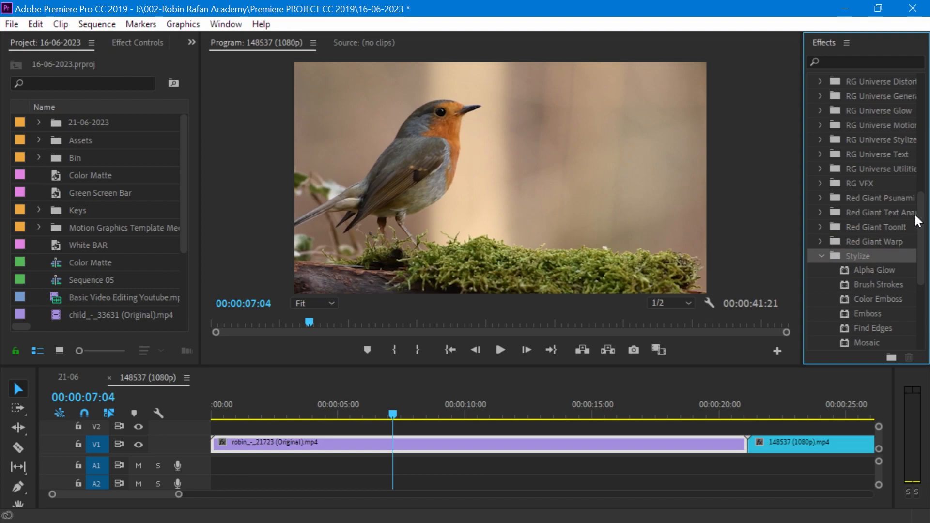
pyautogui.moveTo(919, 214); pyautogui.dragTo(918, 244)
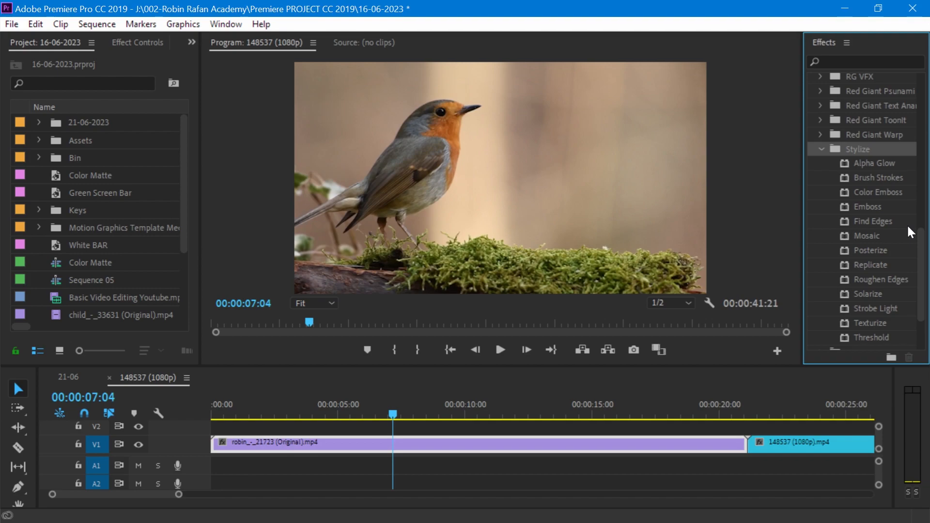
# Step: Apply the Brush Strokes effect to the robin clip on V1 and show its settings in Effect Controls
pyautogui.click(872, 175)
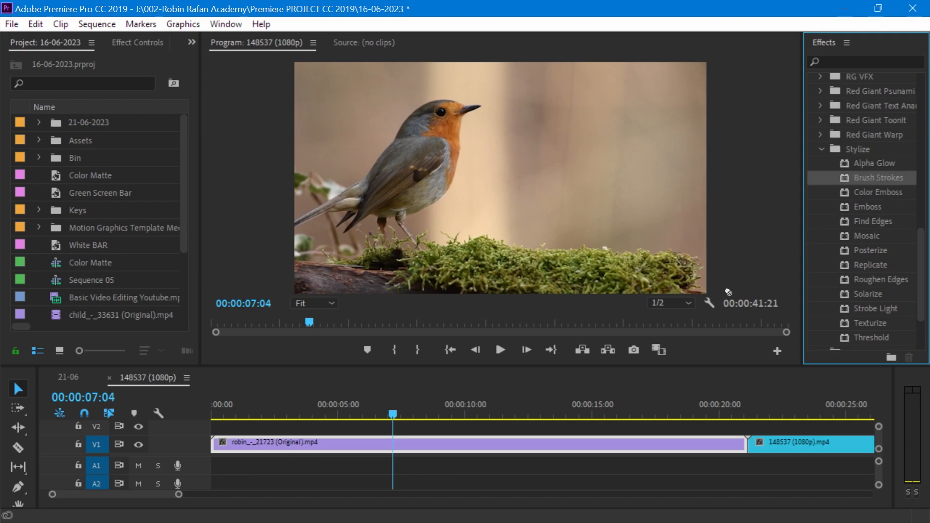
pyautogui.click(401, 443)
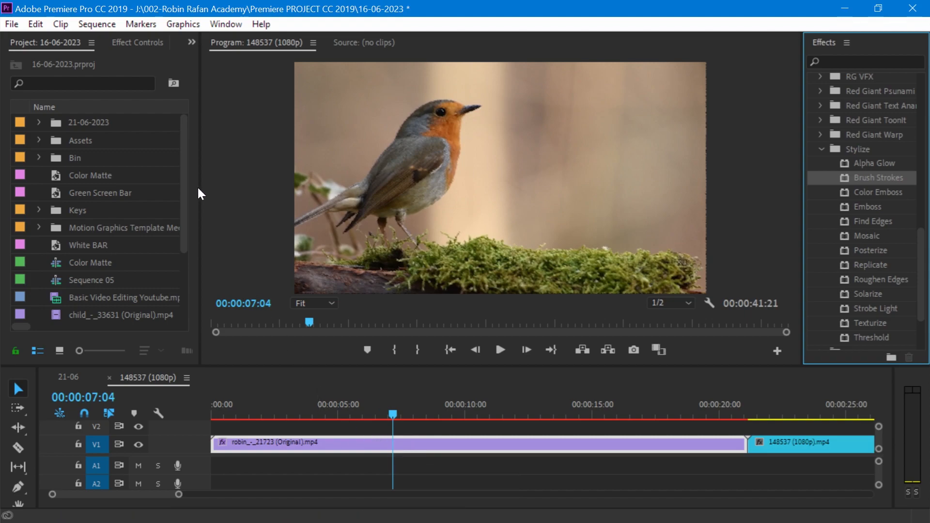
pyautogui.click(138, 43)
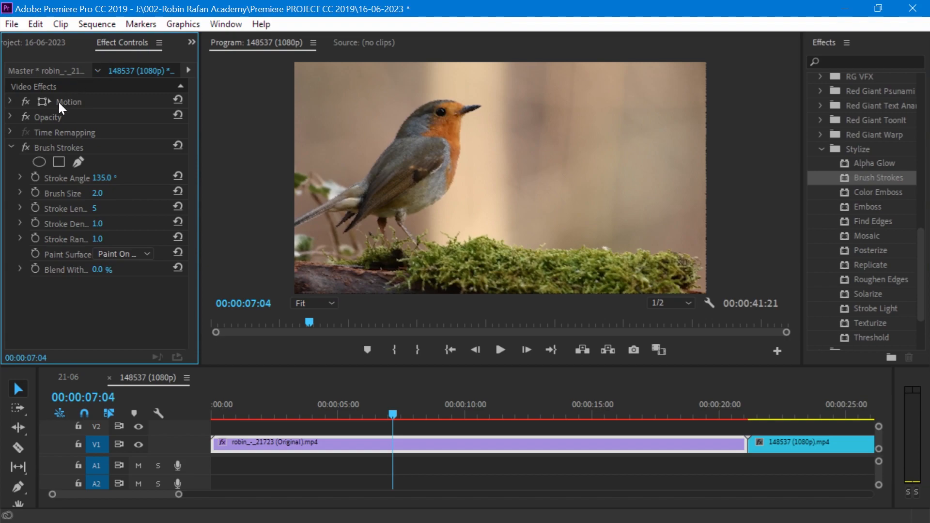
pyautogui.click(86, 147)
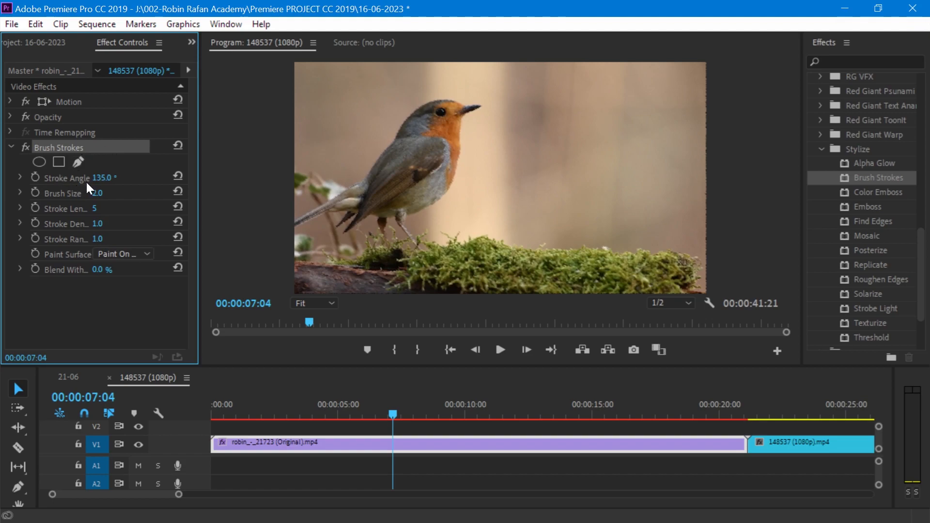
# Step: Configure Brush Strokes with stroke angle 257°, brush size 5, stroke length 37, stroke density 2 and stroke randomness 2
pyautogui.moveTo(102, 180)
pyautogui.mouseDown()
pyautogui.moveTo(150, 181)
pyautogui.moveTo(69, 178)
pyautogui.moveTo(147, 177)
pyautogui.moveTo(118, 177)
pyautogui.mouseUp()
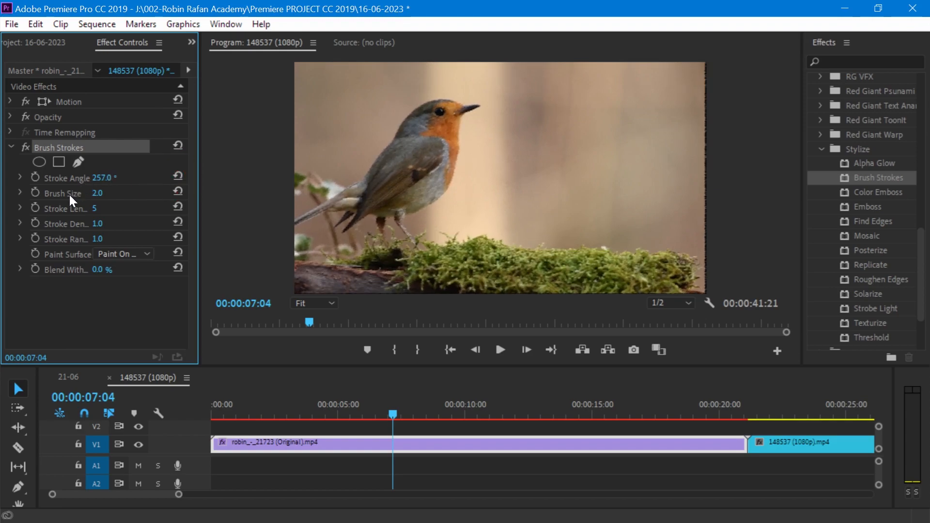
pyautogui.click(97, 193)
pyautogui.write('5')
pyautogui.press('Return')
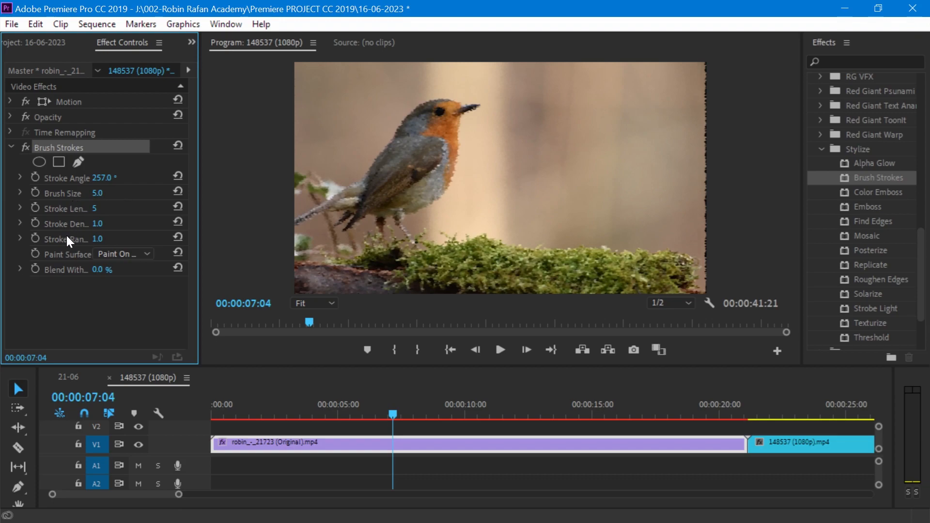
pyautogui.moveTo(96, 210)
pyautogui.mouseDown()
pyautogui.moveTo(111, 210)
pyautogui.moveTo(107, 225)
pyautogui.mouseUp()
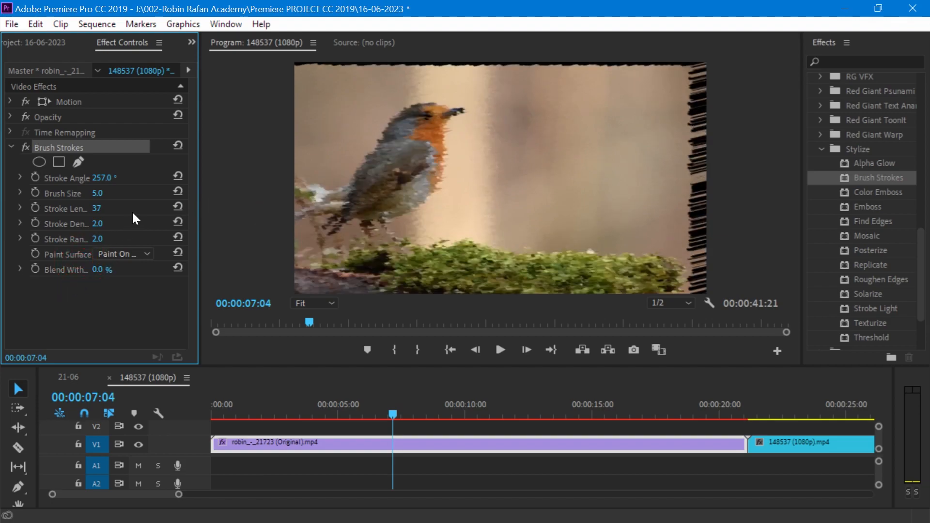
# Step: Remove the Brush Strokes effect from the robin clip
pyautogui.rightClick(72, 146)
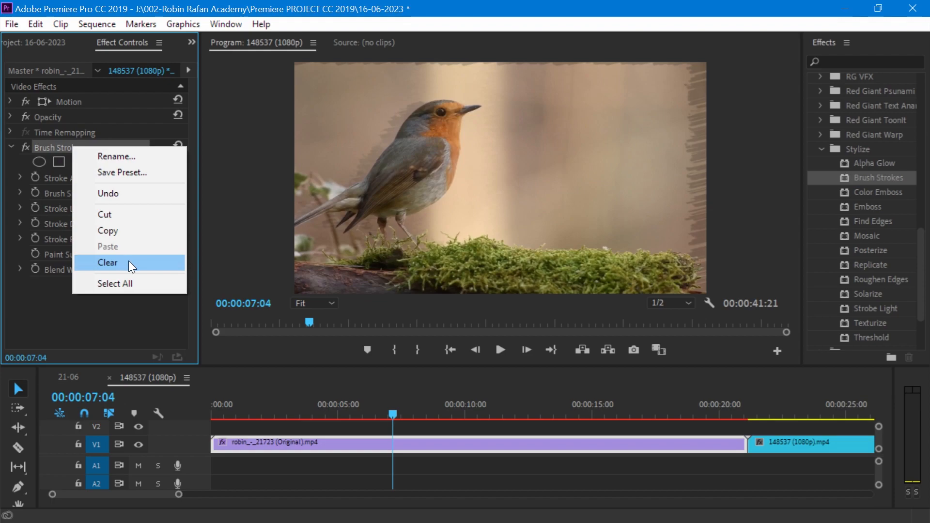
pyautogui.click(129, 261)
pyautogui.hotkey('ctrl', 'z')
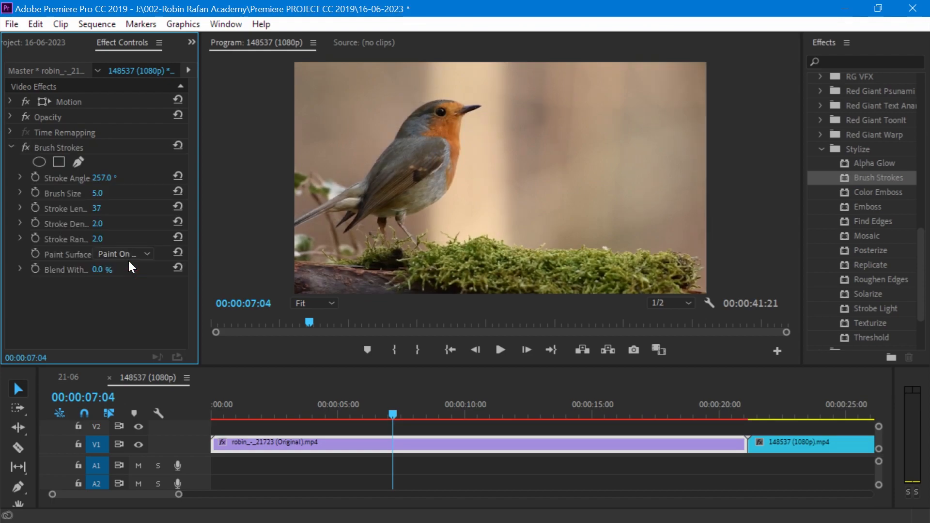
pyautogui.click(65, 146)
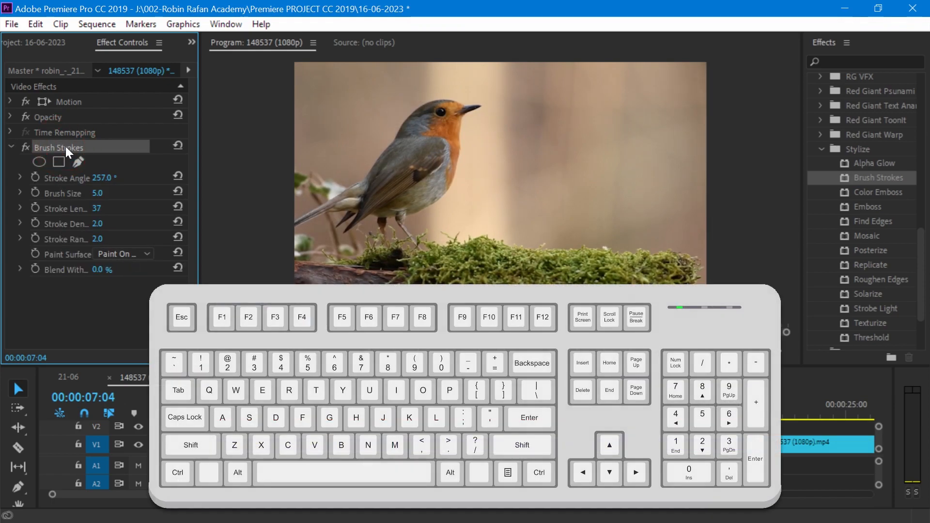
pyautogui.press('Delete')
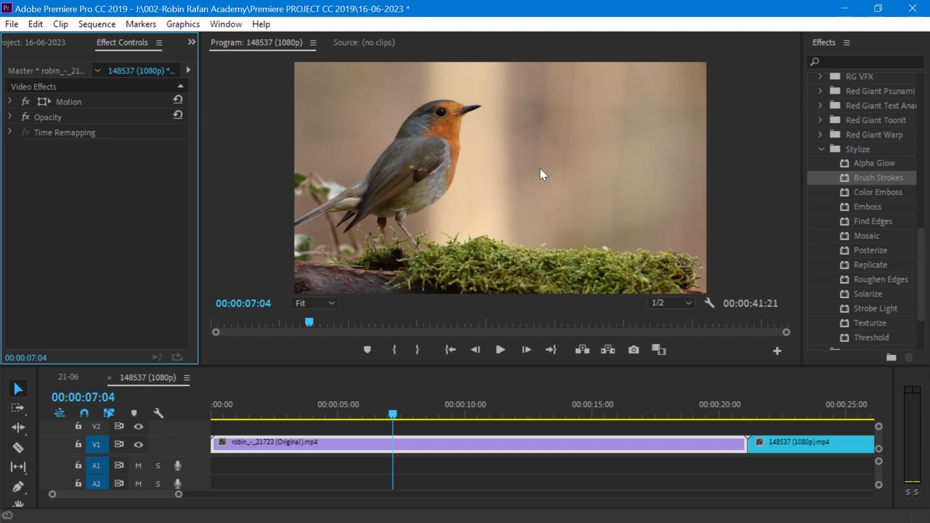
# Step: Apply the Color Emboss effect to the robin clip and set its Relief to 0
pyautogui.click(874, 193)
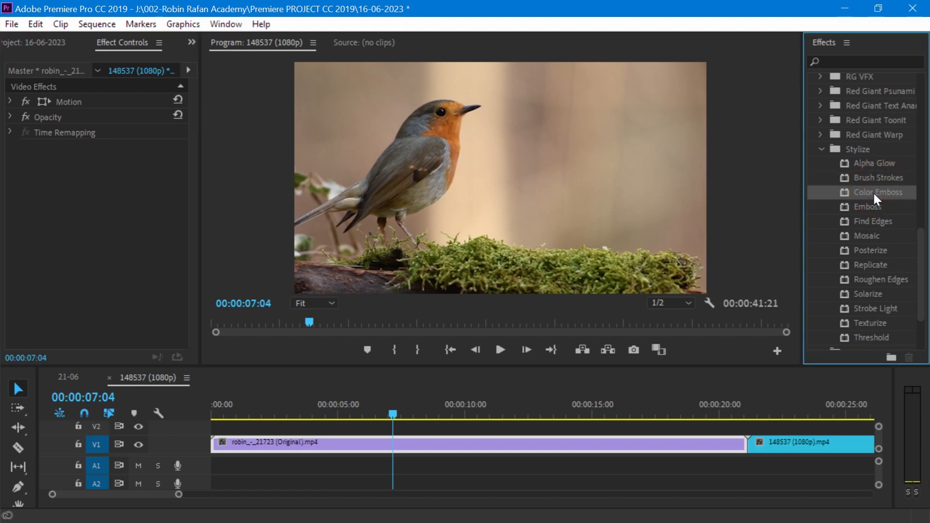
pyautogui.moveTo(574, 370); pyautogui.dragTo(402, 447)
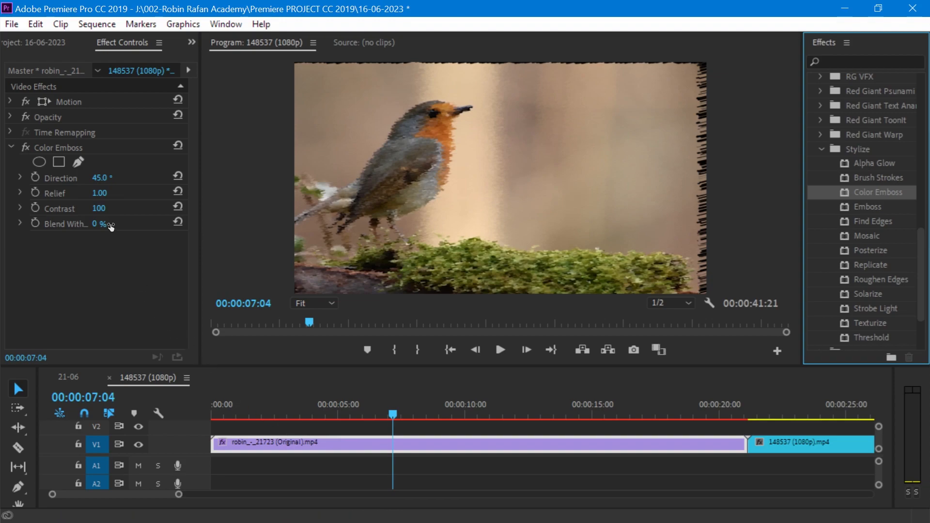
pyautogui.moveTo(102, 195); pyautogui.dragTo(115, 193)
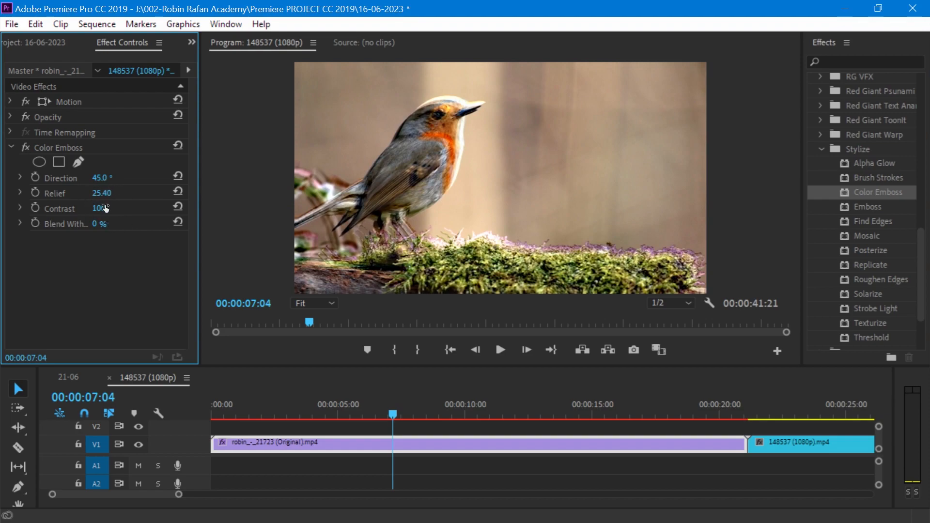
pyautogui.click(101, 193)
pyautogui.write('0')
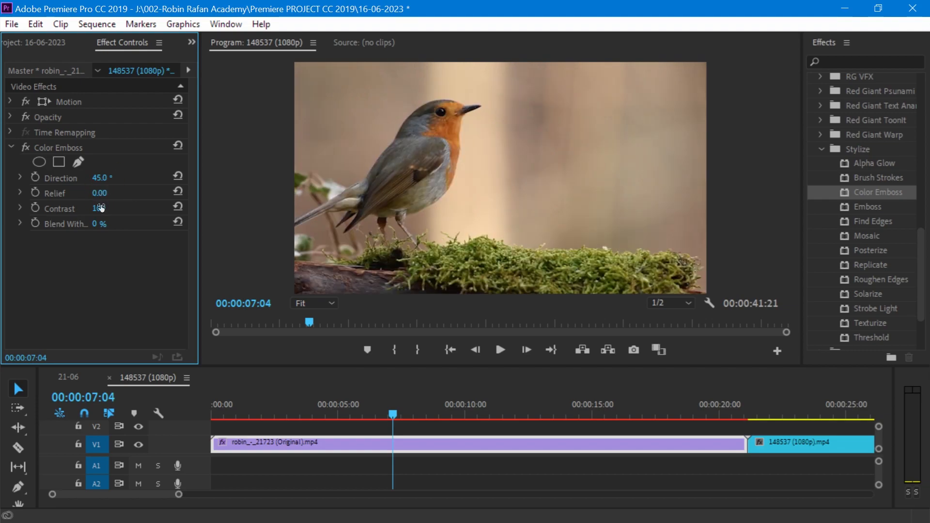
pyautogui.press('Return')
# Step: Keyframe the Color Emboss Relief from 0 at 00:00:07:04 to 114.80 at 00:00:12:20, and play back the animation
pyautogui.click(35, 193)
pyautogui.moveTo(410, 419); pyautogui.dragTo(536, 418)
pyautogui.moveTo(95, 193); pyautogui.dragTo(651, 193)
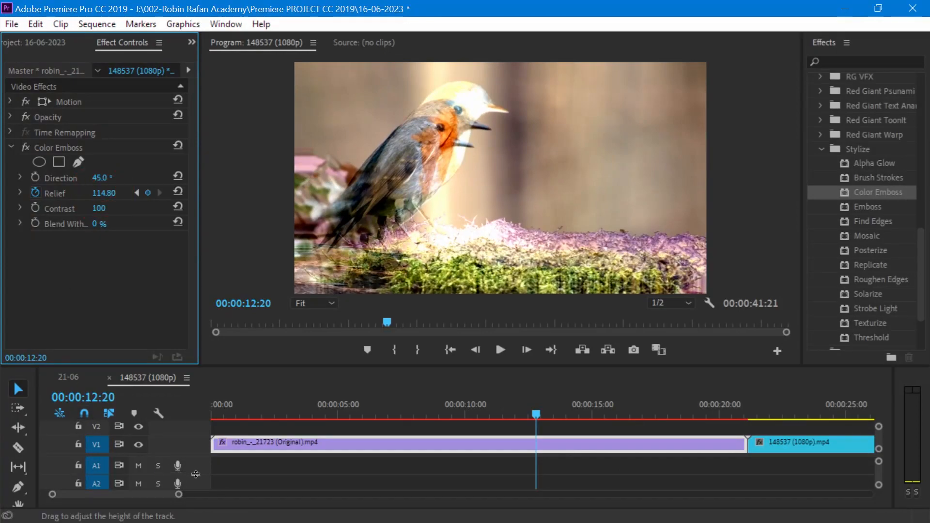
pyautogui.moveTo(536, 416); pyautogui.dragTo(386, 417)
pyautogui.click(500, 350)
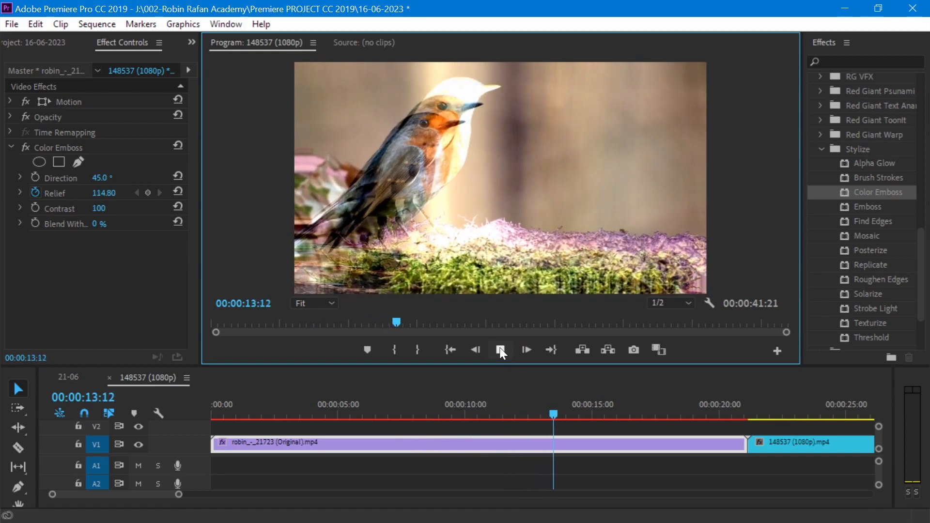
pyautogui.press('space')
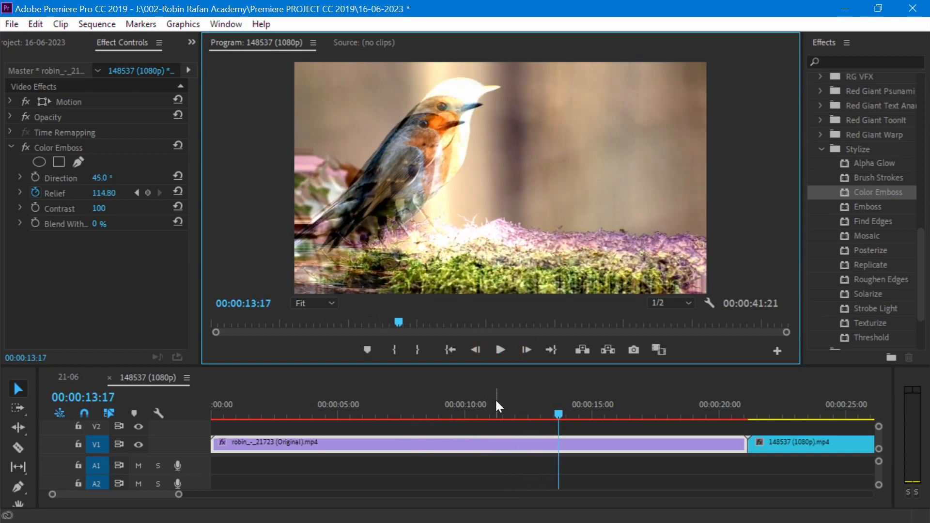
# Step: Set Color Emboss's blend with the original to 60%, and clear the effect from the robin clip
pyautogui.click(62, 222)
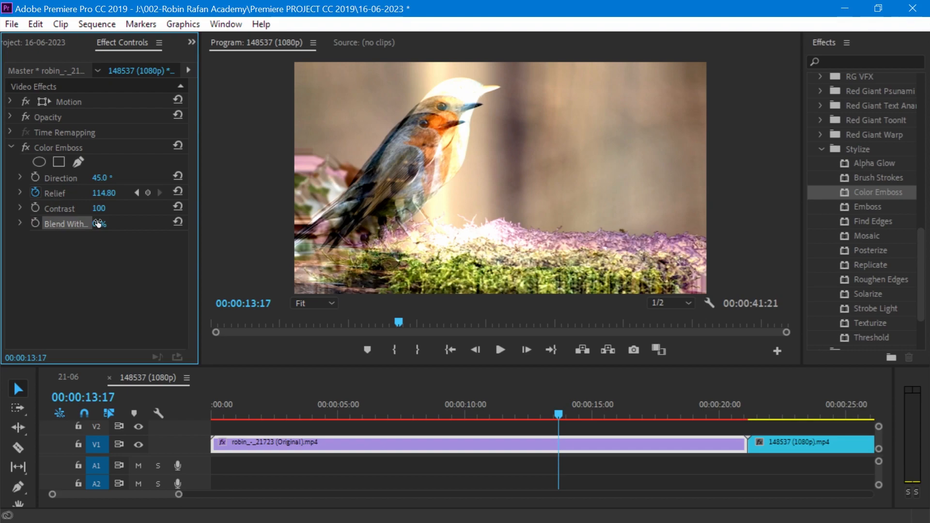
pyautogui.moveTo(95, 224); pyautogui.dragTo(145, 223)
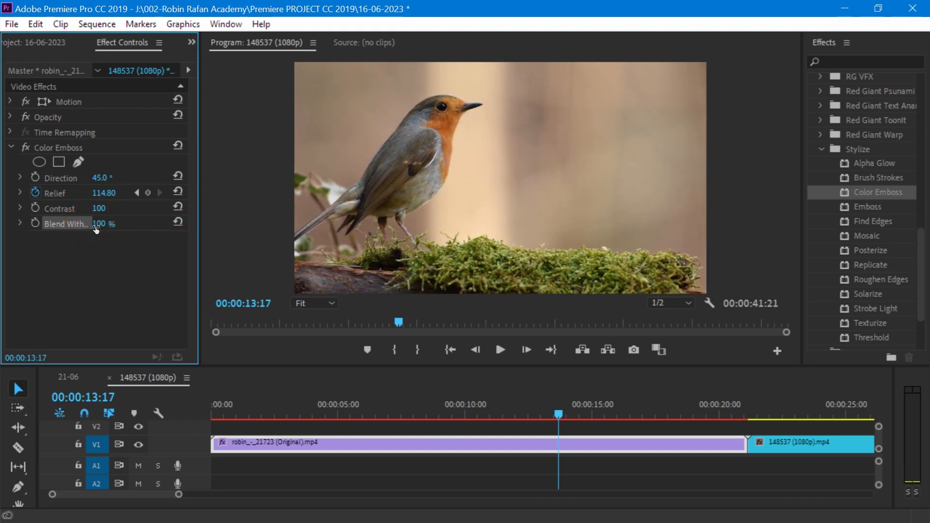
pyautogui.moveTo(97, 224)
pyautogui.mouseDown()
pyautogui.moveTo(49, 225)
pyautogui.moveTo(91, 234)
pyautogui.mouseUp()
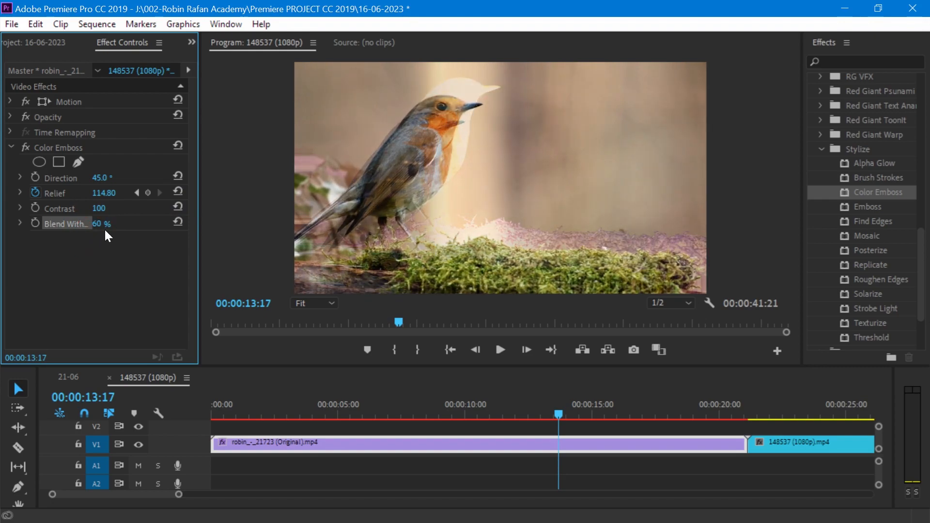
pyautogui.rightClick(60, 147)
pyautogui.click(117, 263)
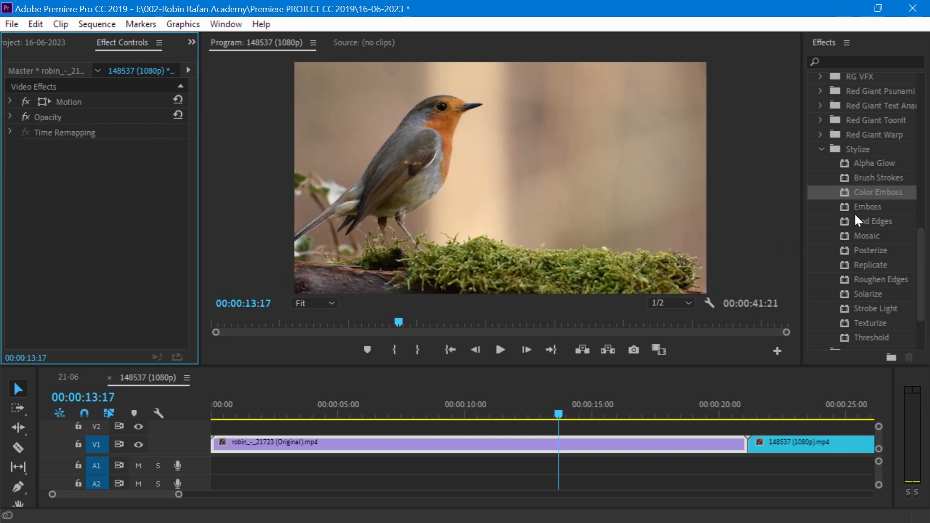
# Step: Apply the Emboss effect to the robin clip with Direction 1x16.0° and Relief 20.80
pyautogui.moveTo(862, 205); pyautogui.dragTo(465, 446)
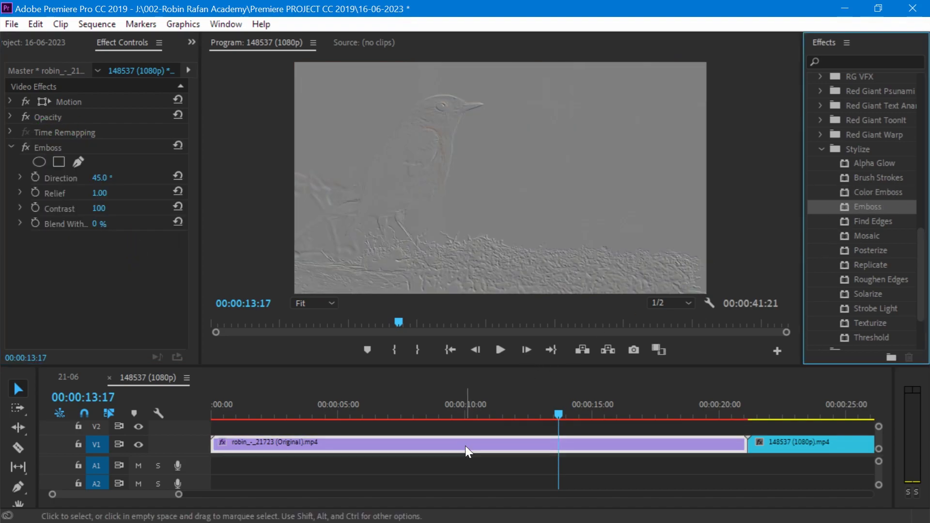
pyautogui.click(101, 184)
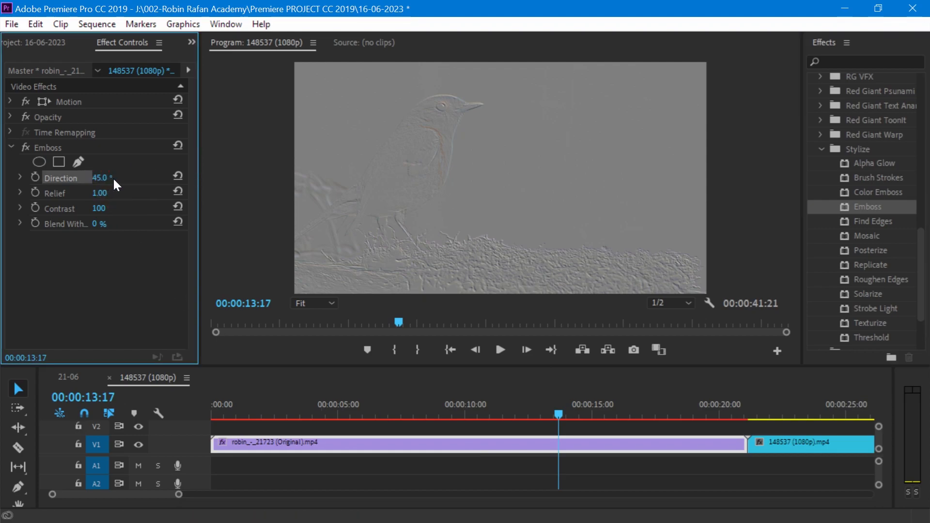
pyautogui.moveTo(97, 179); pyautogui.dragTo(257, 178)
pyautogui.moveTo(100, 193); pyautogui.dragTo(145, 194)
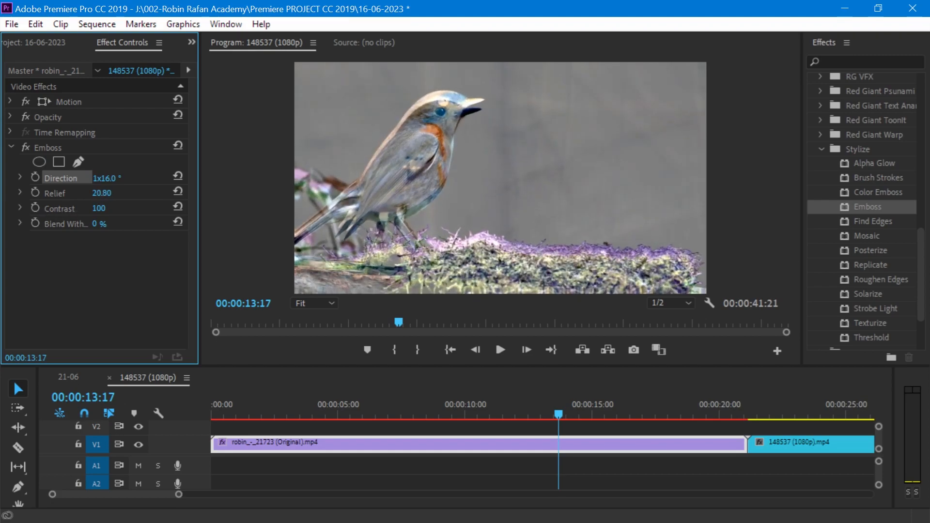
# Step: Clear the Emboss effect from the robin clip
pyautogui.rightClick(51, 146)
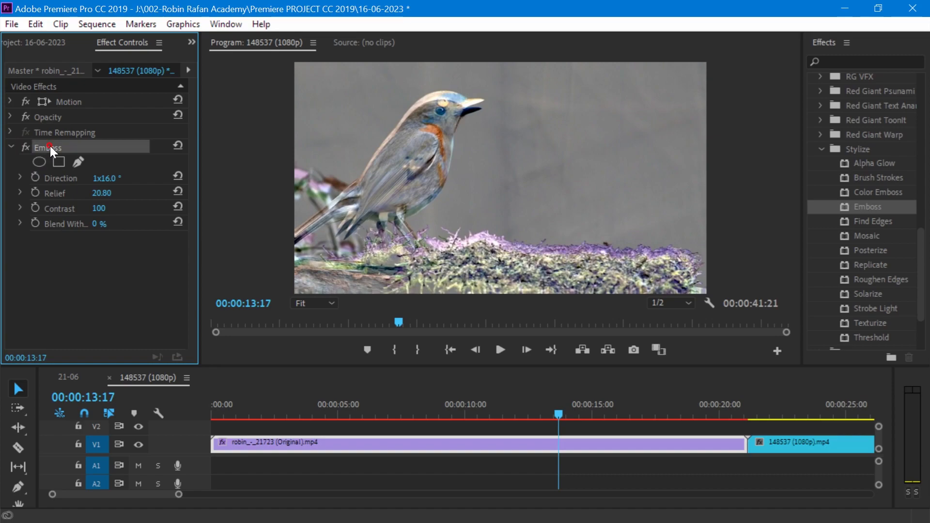
pyautogui.click(104, 268)
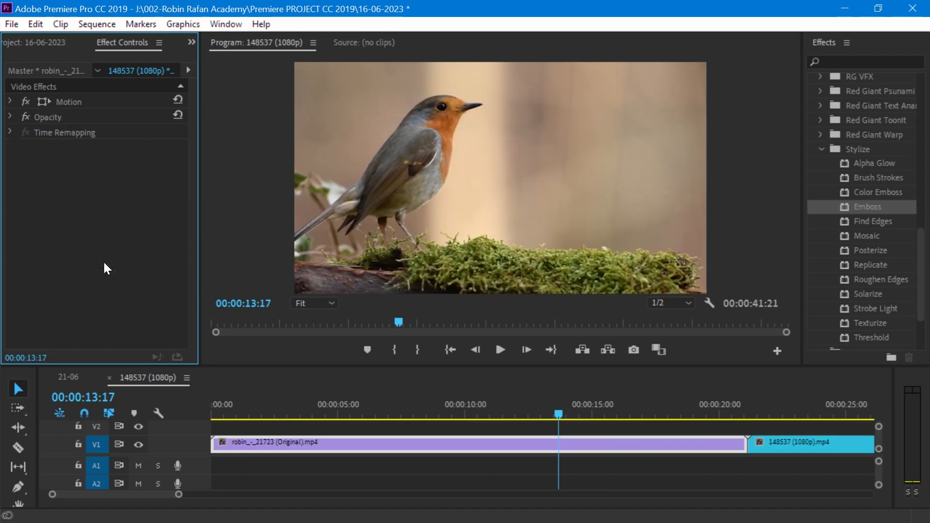
# Step: Apply the Find Edges effect to the robin clip, and switch its Invert option on and back off
pyautogui.click(878, 226)
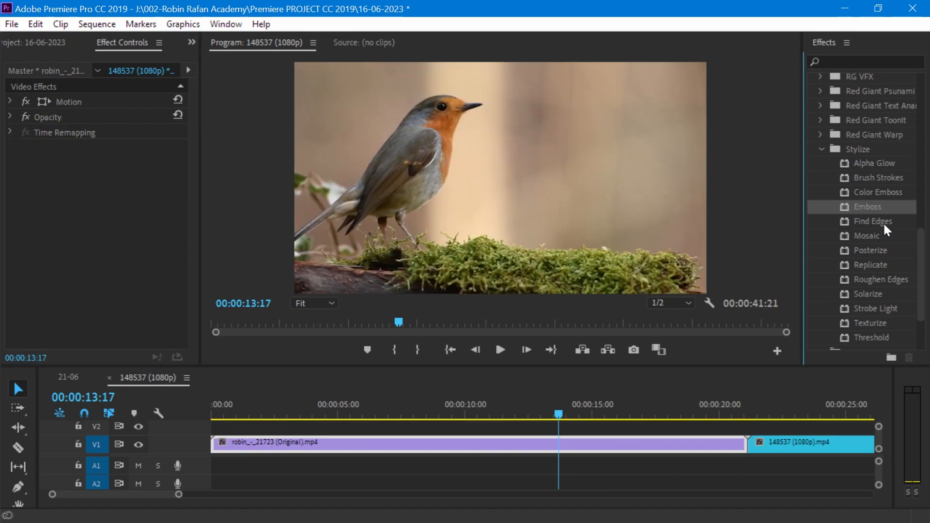
pyautogui.moveTo(878, 226)
pyautogui.mouseDown()
pyautogui.moveTo(483, 407)
pyautogui.moveTo(448, 455)
pyautogui.mouseUp()
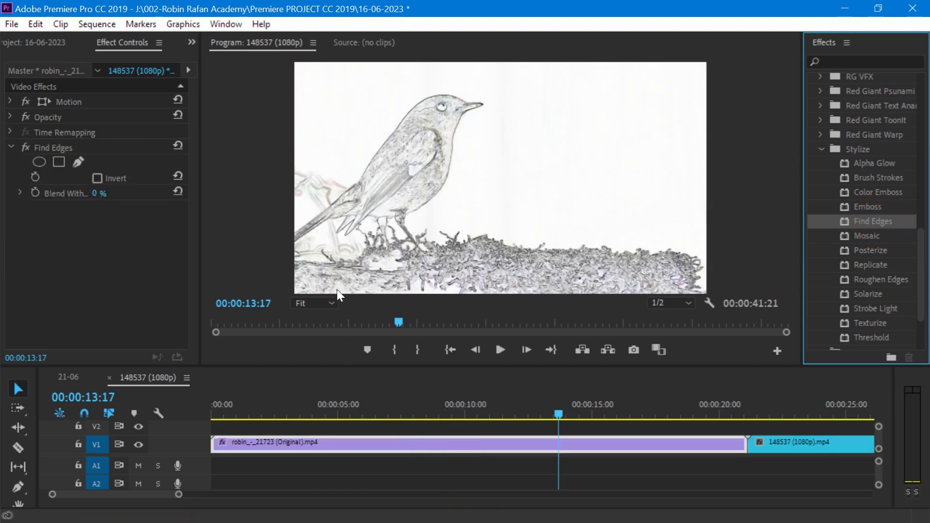
pyautogui.click(98, 178)
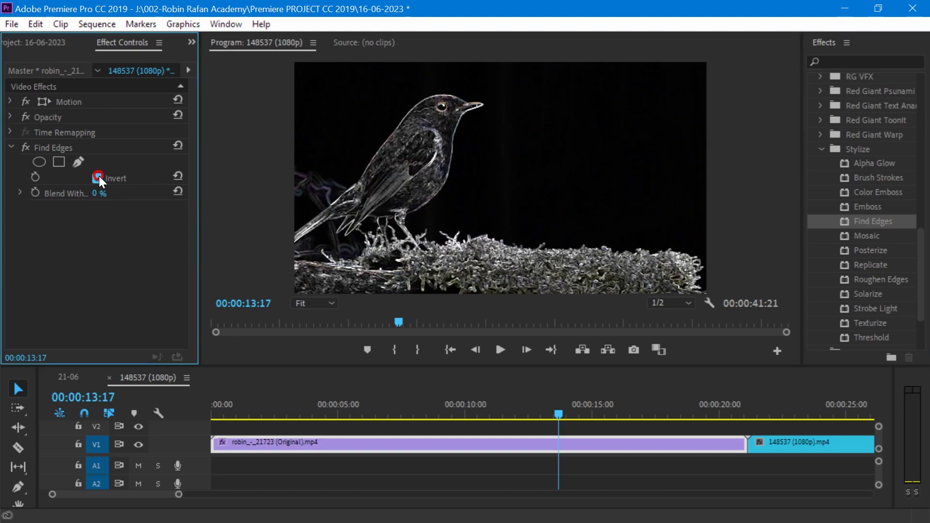
pyautogui.click(98, 178)
pyautogui.moveTo(99, 195)
pyautogui.mouseDown()
pyautogui.moveTo(147, 196)
pyautogui.moveTo(99, 195)
pyautogui.mouseUp()
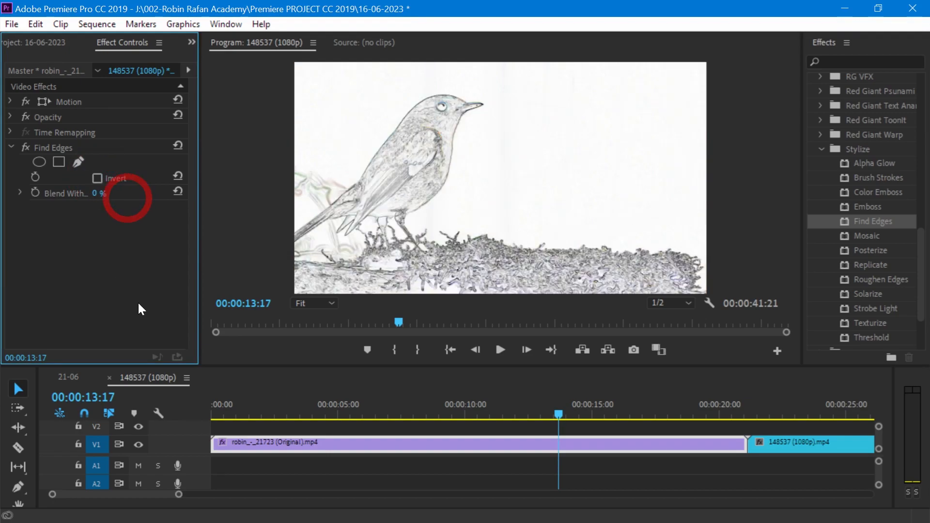
# Step: Clear the Find Edges effect from the robin clip
pyautogui.click(65, 148)
pyautogui.rightClick(65, 147)
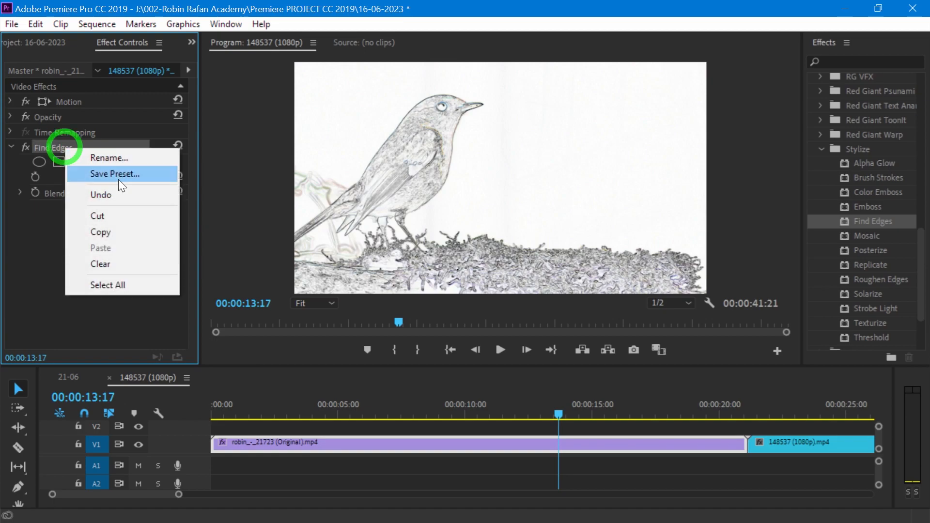
pyautogui.click(140, 264)
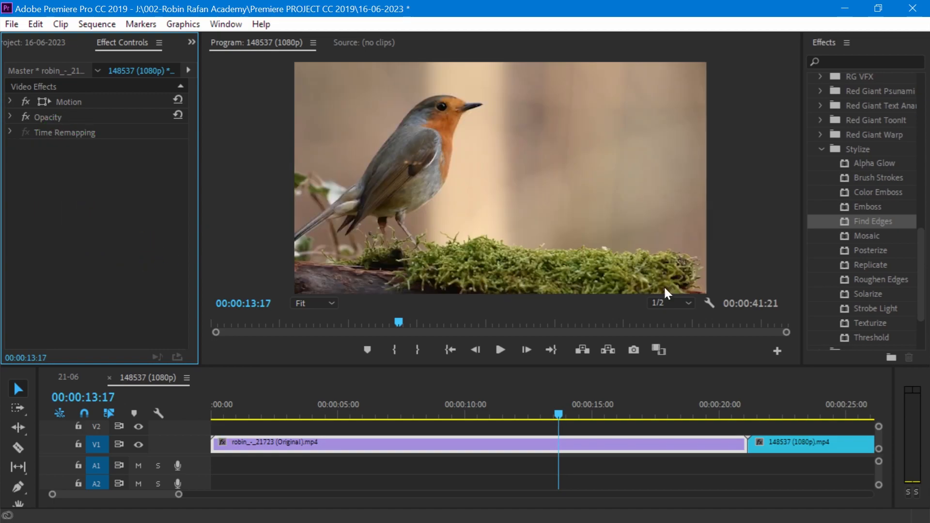
# Step: Apply the Mosaic effect to the robin clip with Sharp Colors and 150 horizontal blocks, and adjust the vertical blocks
pyautogui.click(858, 235)
pyautogui.moveTo(861, 233); pyautogui.dragTo(467, 445)
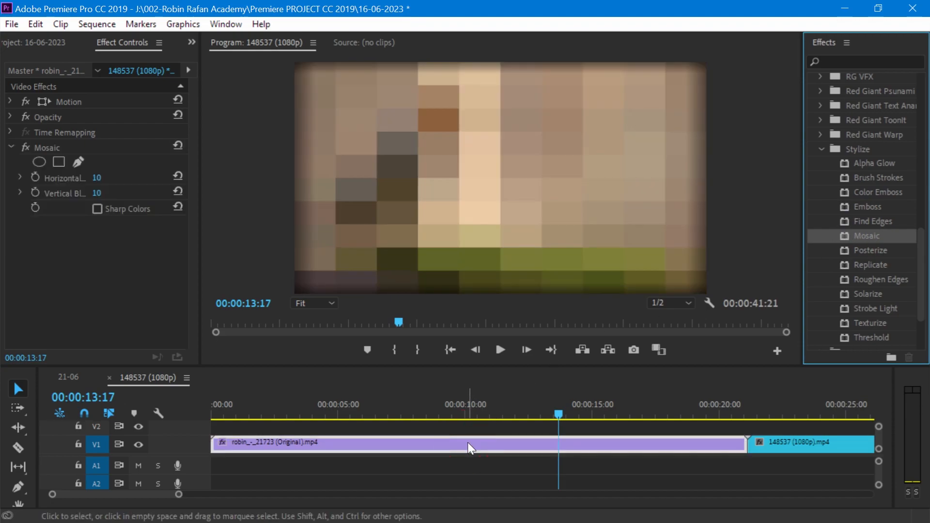
pyautogui.moveTo(97, 181)
pyautogui.mouseDown()
pyautogui.moveTo(126, 181)
pyautogui.moveTo(76, 188)
pyautogui.moveTo(127, 192)
pyautogui.moveTo(112, 204)
pyautogui.mouseUp()
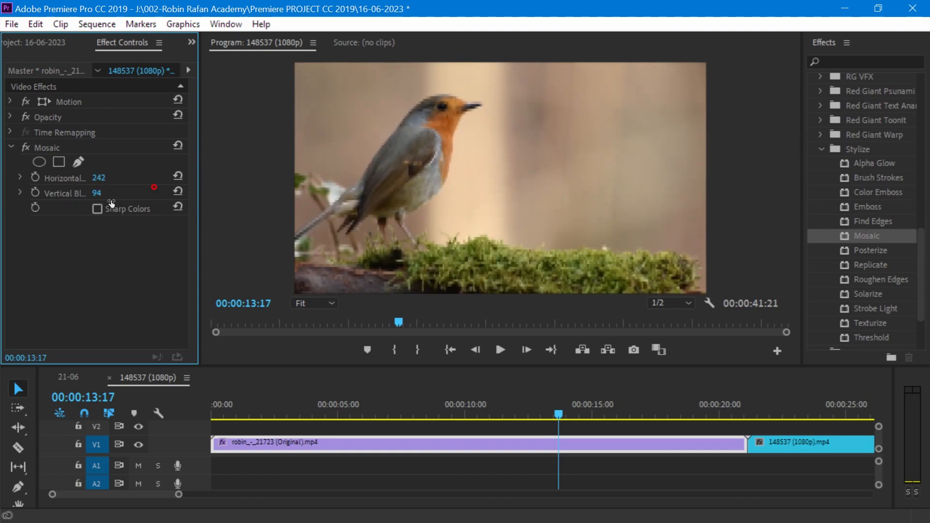
pyautogui.click(92, 210)
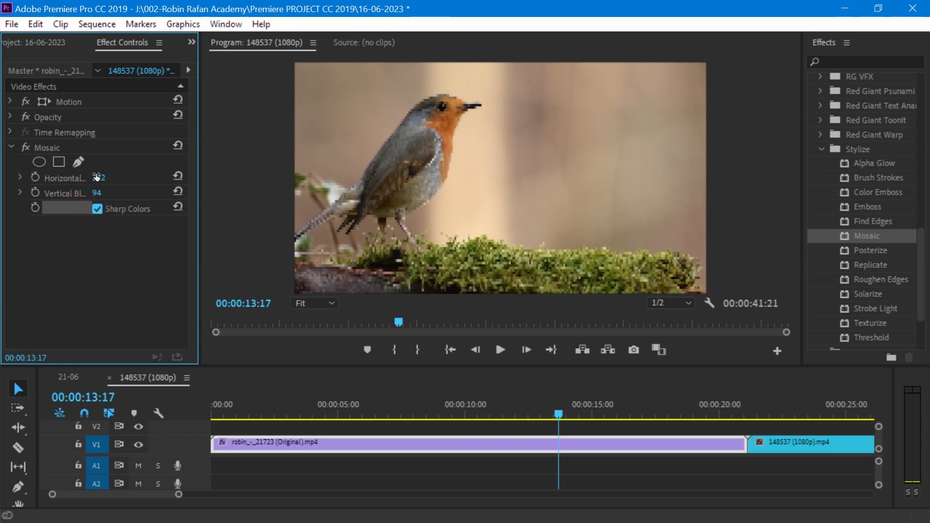
pyautogui.moveTo(98, 178); pyautogui.dragTo(74, 177)
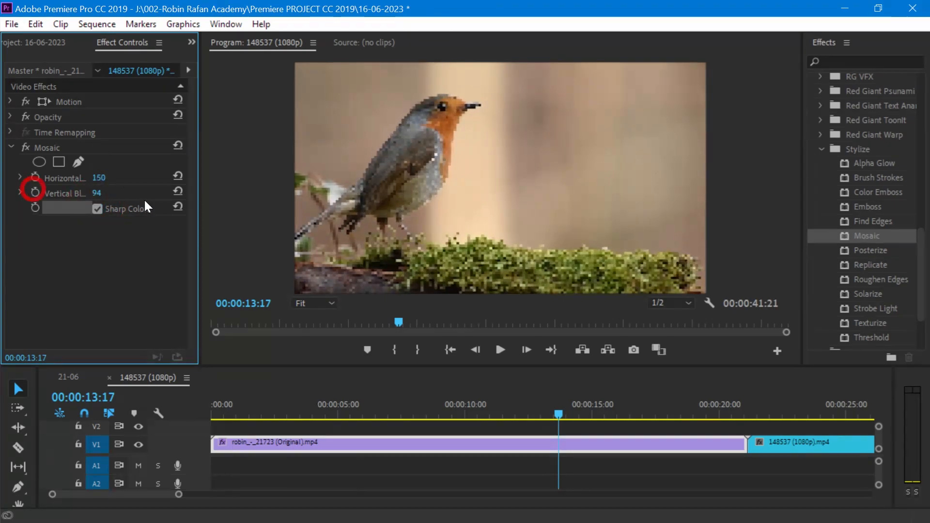
pyautogui.moveTo(99, 193); pyautogui.dragTo(95, 215)
# Step: Clear the Mosaic effect from the robin clip
pyautogui.click(52, 147)
pyautogui.rightClick(52, 147)
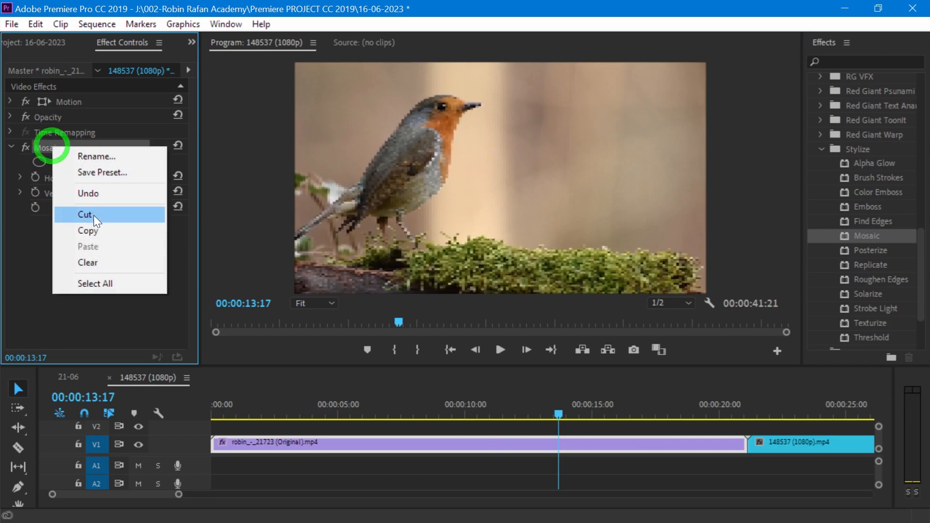
pyautogui.click(109, 260)
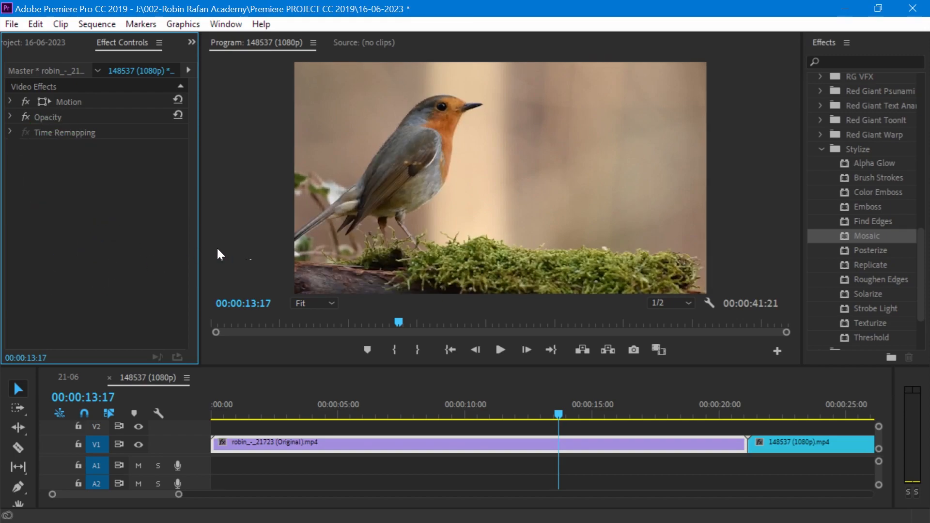
# Step: Apply the Posterize effect to the robin clip with its Level set to 4
pyautogui.click(872, 250)
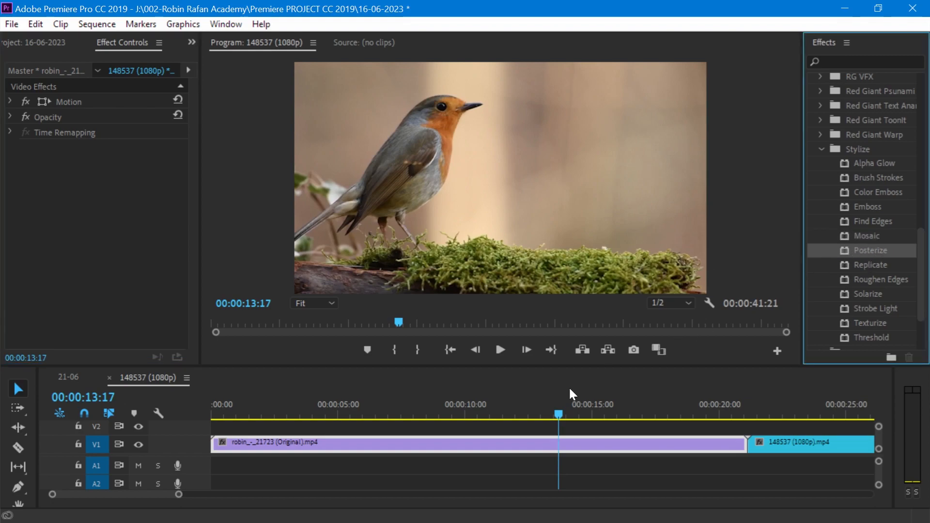
pyautogui.moveTo(569, 386); pyautogui.dragTo(487, 439)
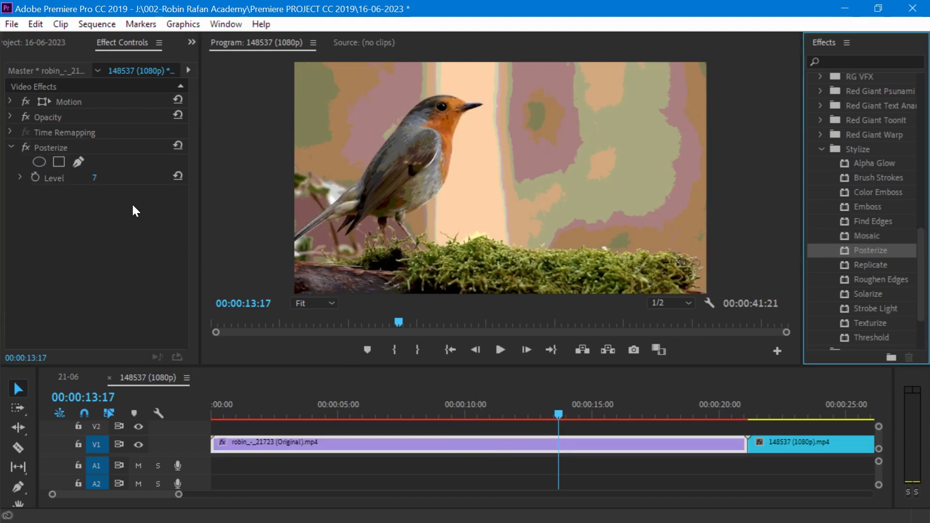
pyautogui.moveTo(96, 179)
pyautogui.mouseDown()
pyautogui.moveTo(116, 179)
pyautogui.moveTo(83, 182)
pyautogui.mouseUp()
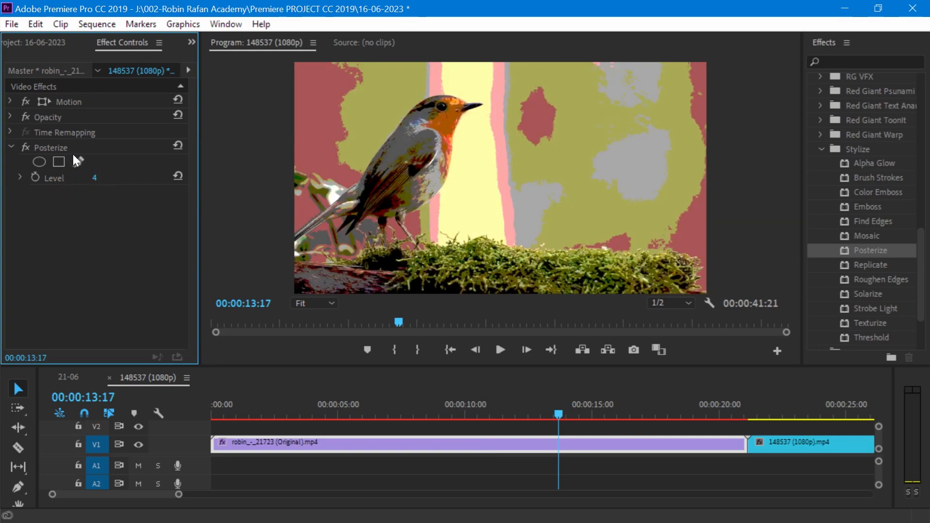
# Step: Clear the Posterize effect from the robin clip
pyautogui.click(55, 147)
pyautogui.rightClick(56, 148)
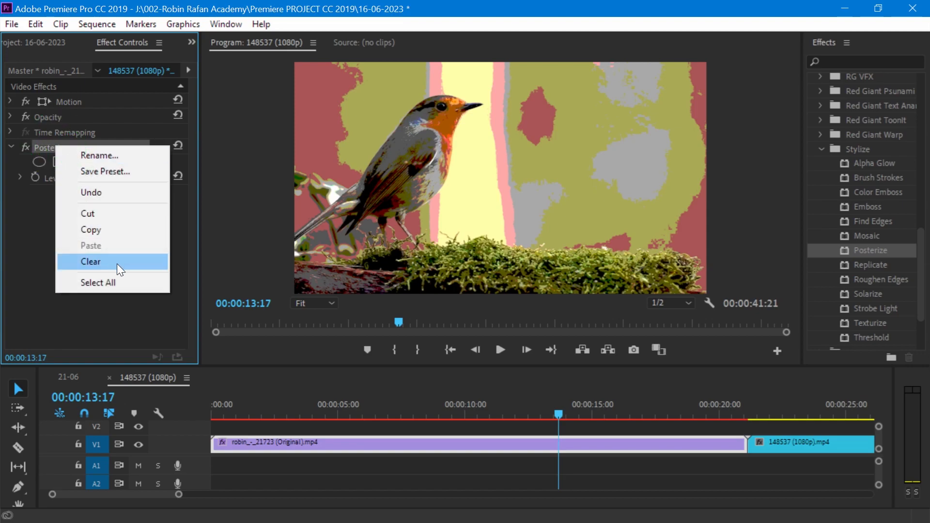
pyautogui.click(117, 263)
# Step: Apply the Replicate effect to the robin clip with a Count of 4, and play back the result
pyautogui.moveTo(882, 263); pyautogui.dragTo(419, 445)
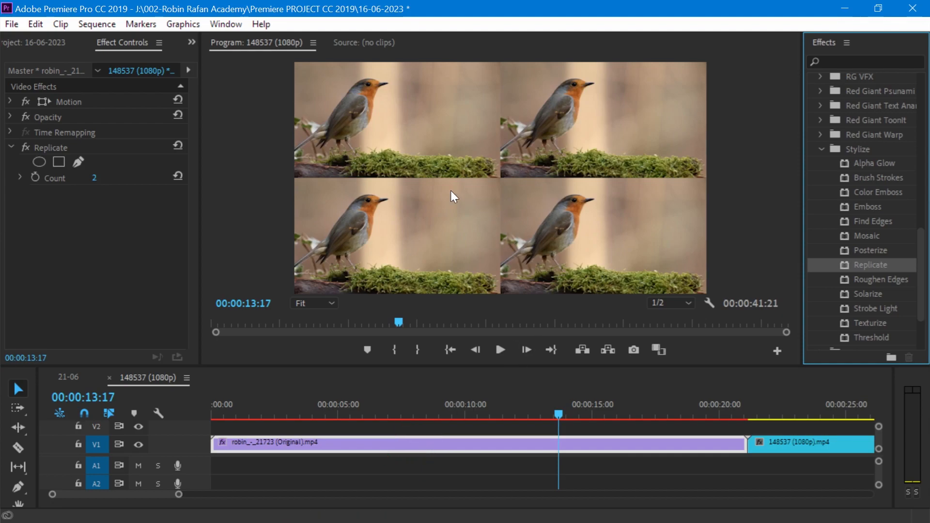
pyautogui.moveTo(93, 182)
pyautogui.mouseDown()
pyautogui.moveTo(112, 182)
pyautogui.moveTo(100, 182)
pyautogui.mouseUp()
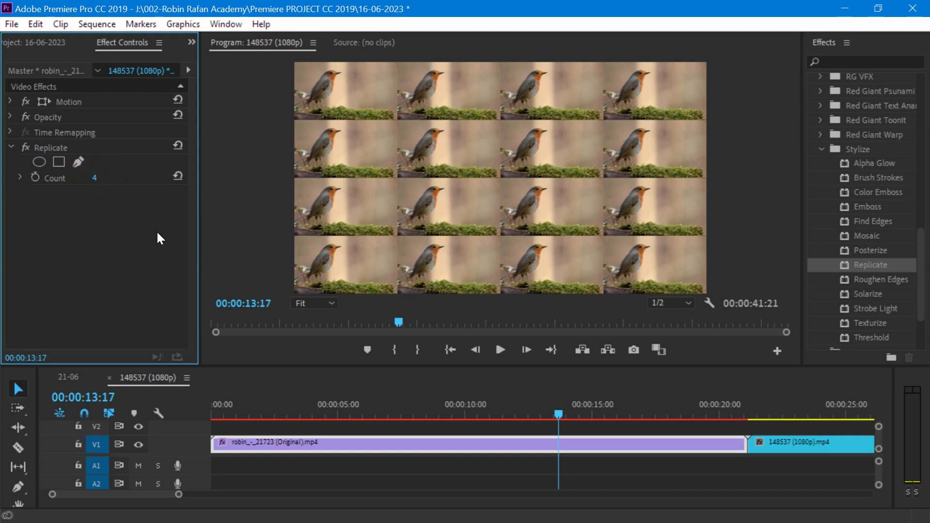
pyautogui.click(424, 415)
pyautogui.click(500, 350)
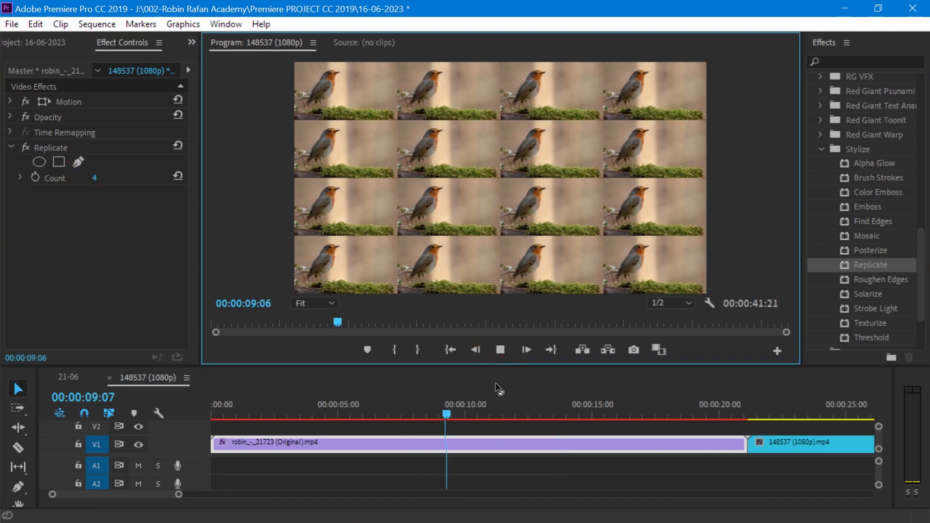
pyautogui.click(501, 414)
# Step: Delete the Replicate effect from the robin clip
pyautogui.click(43, 147)
pyautogui.press('Delete')
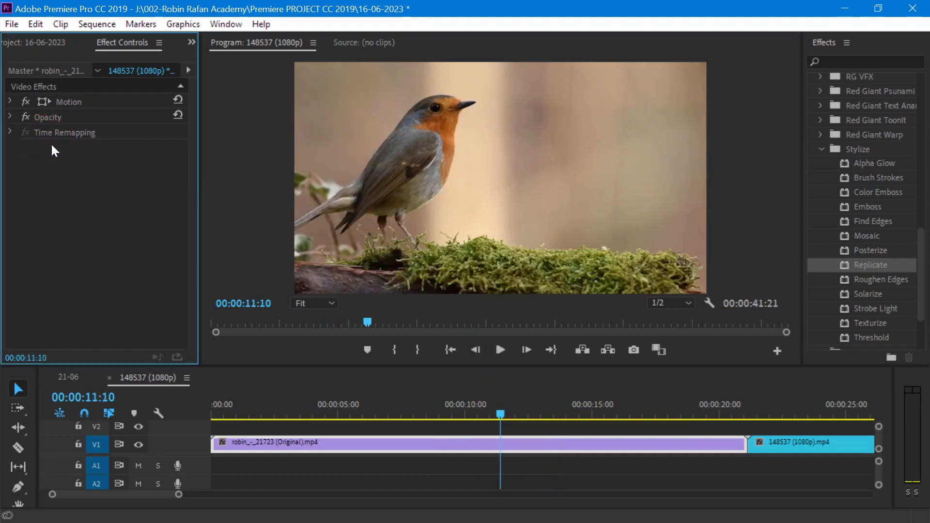
# Step: Apply Roughen Edges to the robin clip with Border 82, Edge Sharpness 6.20, Fractal Influence 0.80, Scale 90, Stretch 3.30, Offset 66 and Evolution 17°
pyautogui.moveTo(881, 280); pyautogui.dragTo(509, 448)
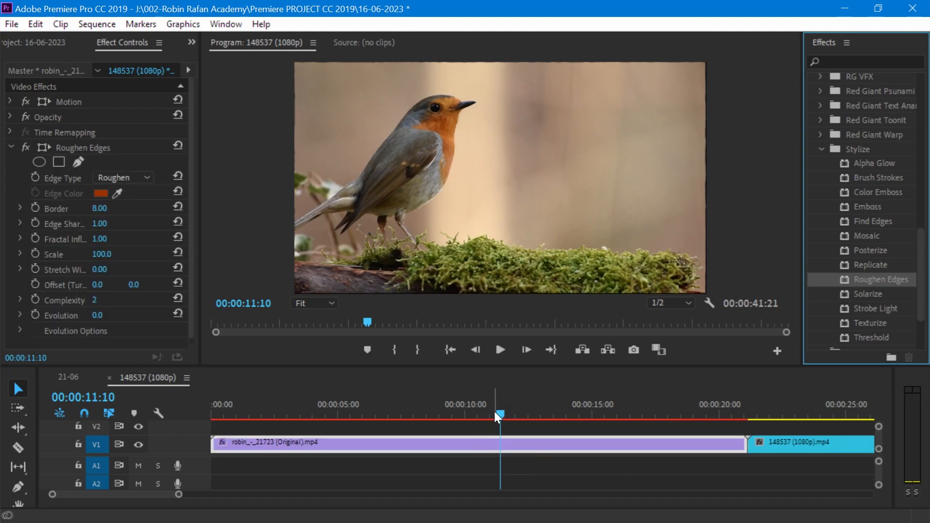
pyautogui.click(513, 412)
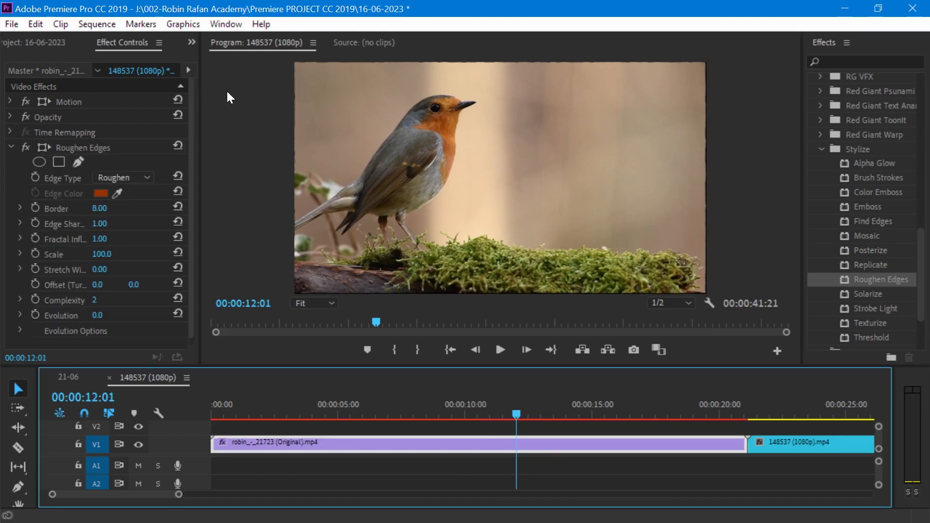
pyautogui.moveTo(97, 212); pyautogui.dragTo(149, 212)
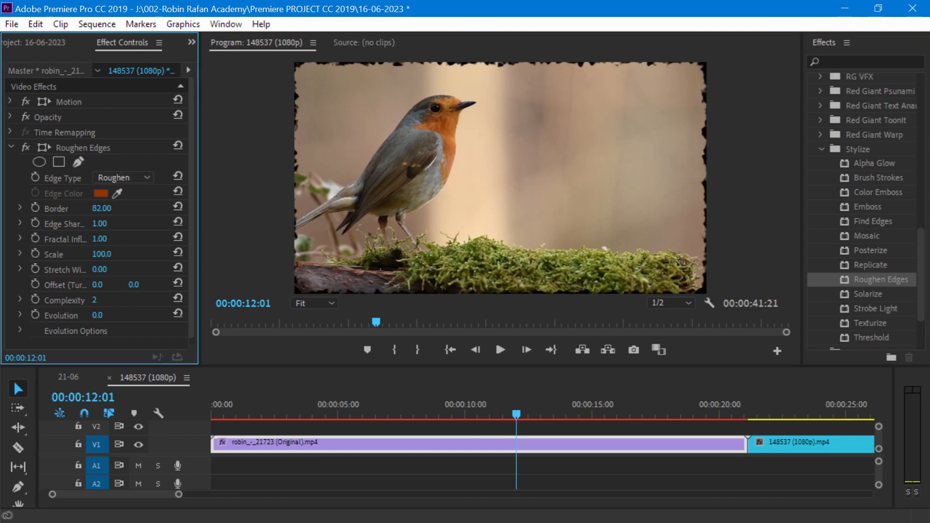
pyautogui.moveTo(98, 224); pyautogui.dragTo(91, 317)
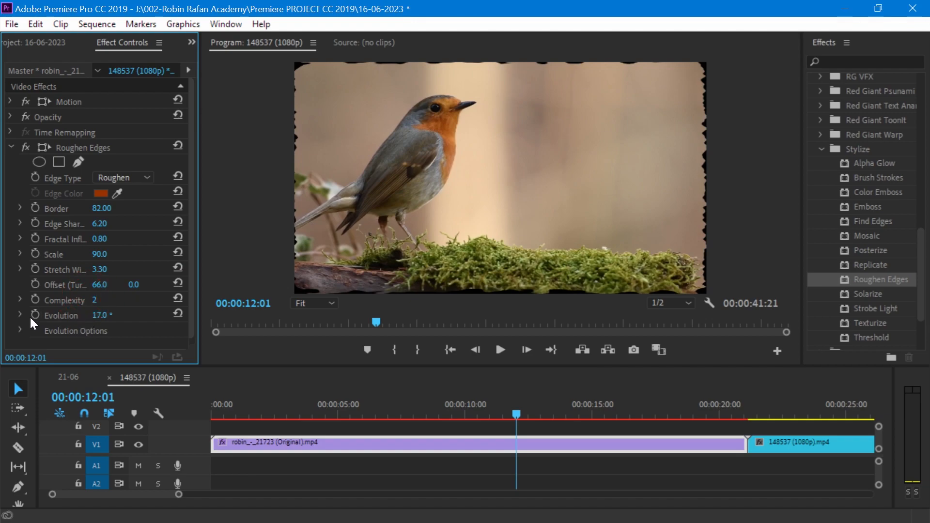
pyautogui.click(481, 416)
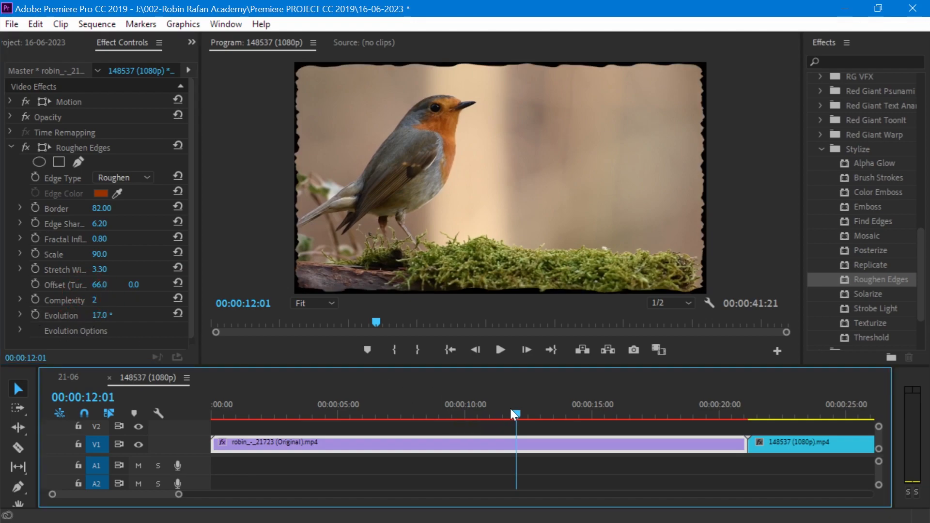
# Step: Delete the Roughen Edges effect from the robin clip
pyautogui.click(101, 151)
pyautogui.press('Delete')
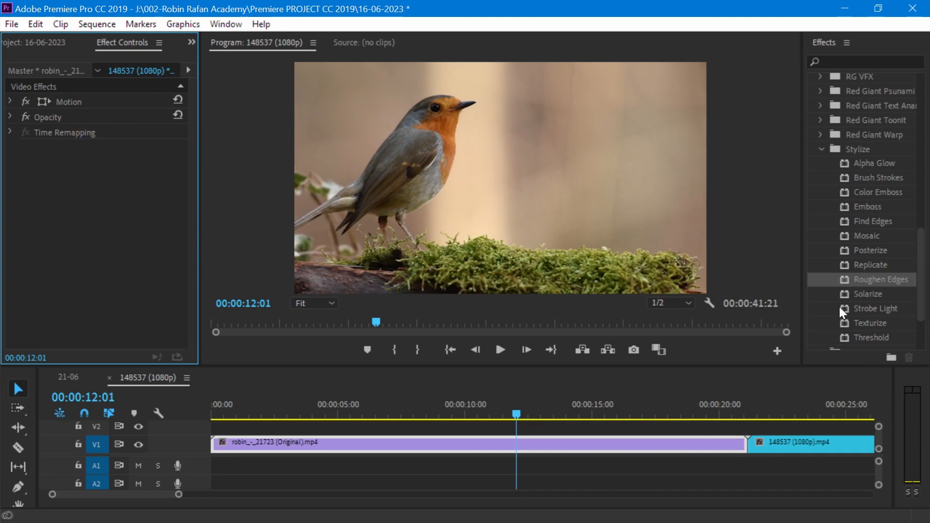
# Step: Apply the Solarize effect to the robin clip with Threshold 0, and delete the effect from the clip
pyautogui.moveTo(868, 294); pyautogui.dragTo(474, 444)
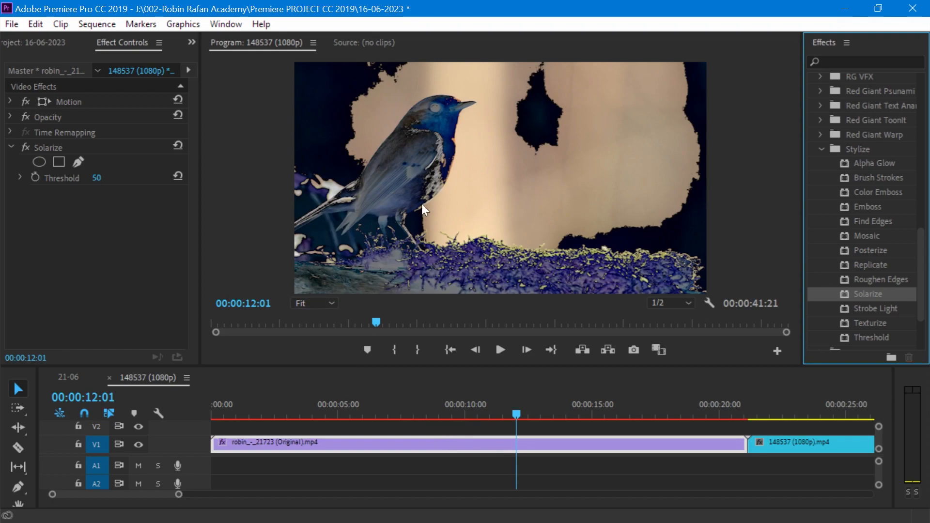
pyautogui.moveTo(100, 183); pyautogui.dragTo(76, 183)
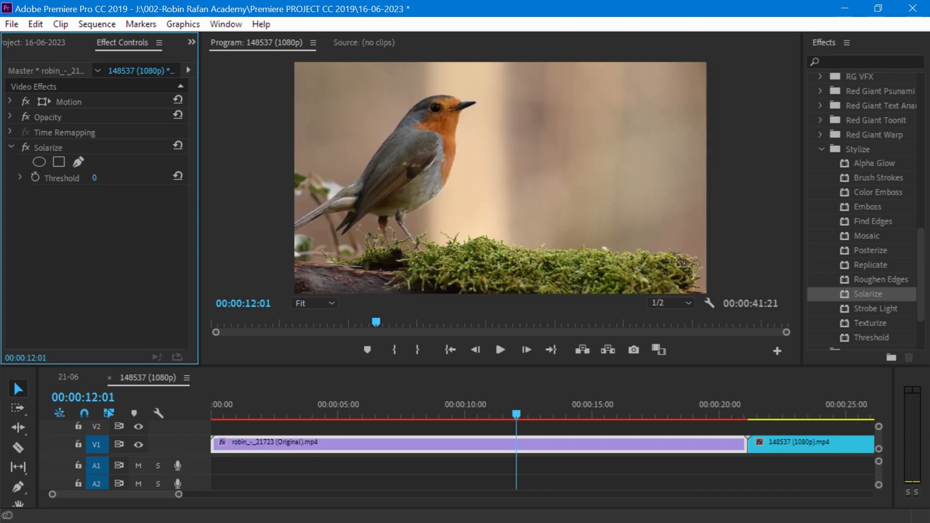
pyautogui.click(62, 149)
pyautogui.press('Delete')
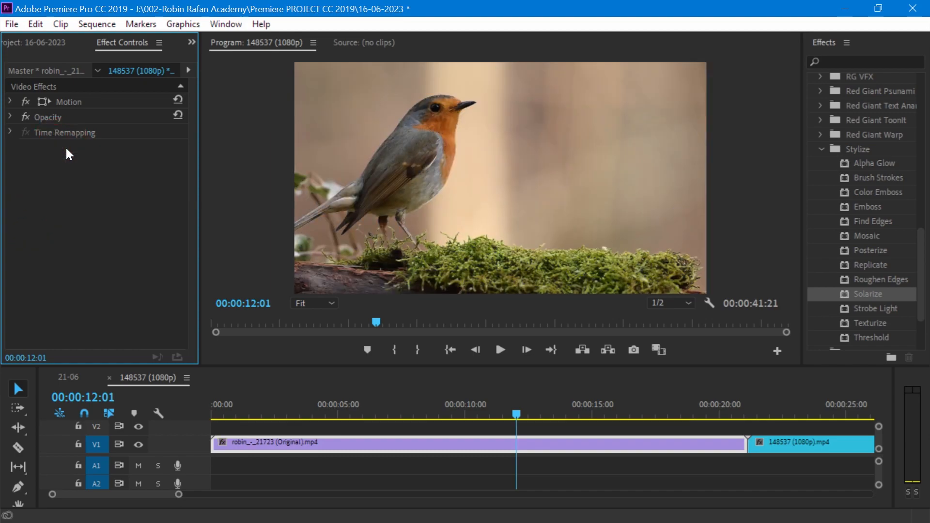
# Step: Apply the Strobe Light effect to the robin clip, and set its blend with the original to 100% at 00:00:11:01
pyautogui.moveTo(871, 304); pyautogui.dragTo(444, 446)
pyautogui.click(491, 414)
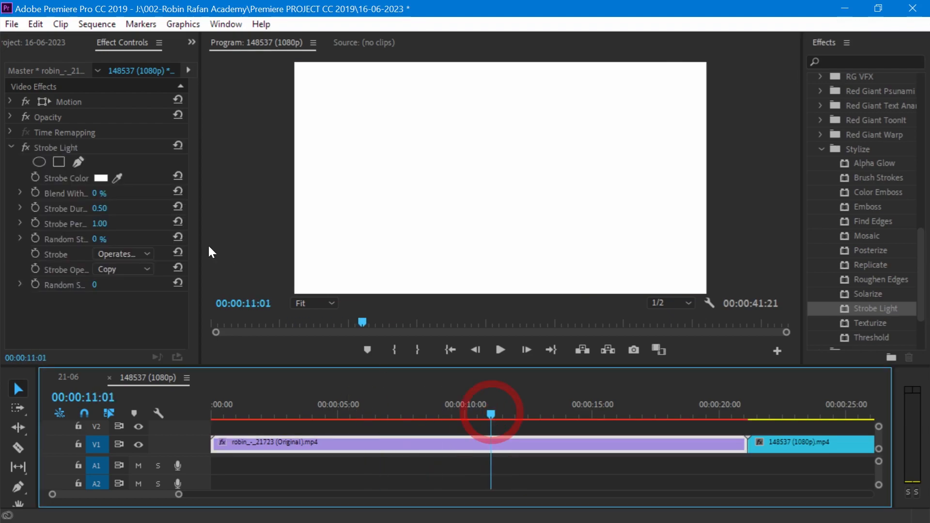
pyautogui.moveTo(95, 193); pyautogui.dragTo(144, 193)
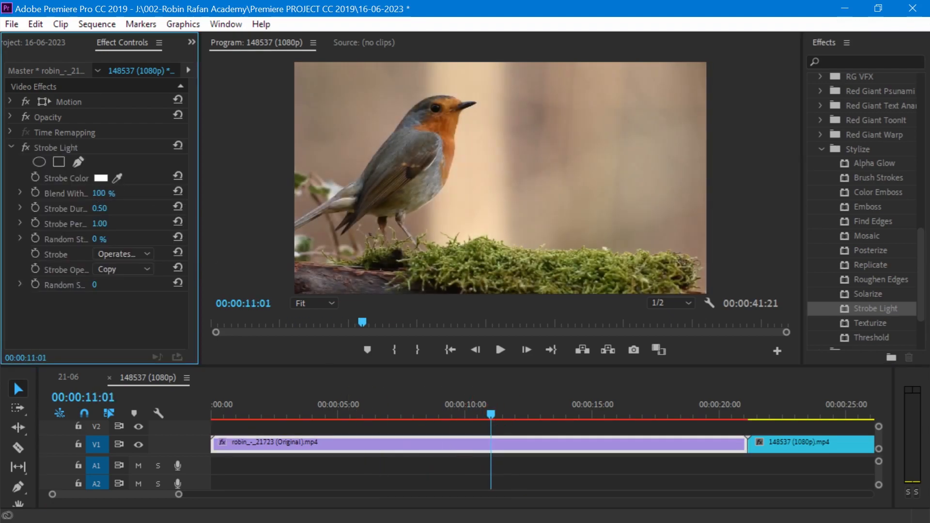
# Step: Set the Strobe Light's strobe color to blue 2574EA
pyautogui.click(100, 179)
pyautogui.click(410, 313)
pyautogui.moveTo(410, 313)
pyautogui.mouseDown()
pyautogui.moveTo(432, 357)
pyautogui.moveTo(459, 370)
pyautogui.mouseUp()
pyautogui.click(511, 310)
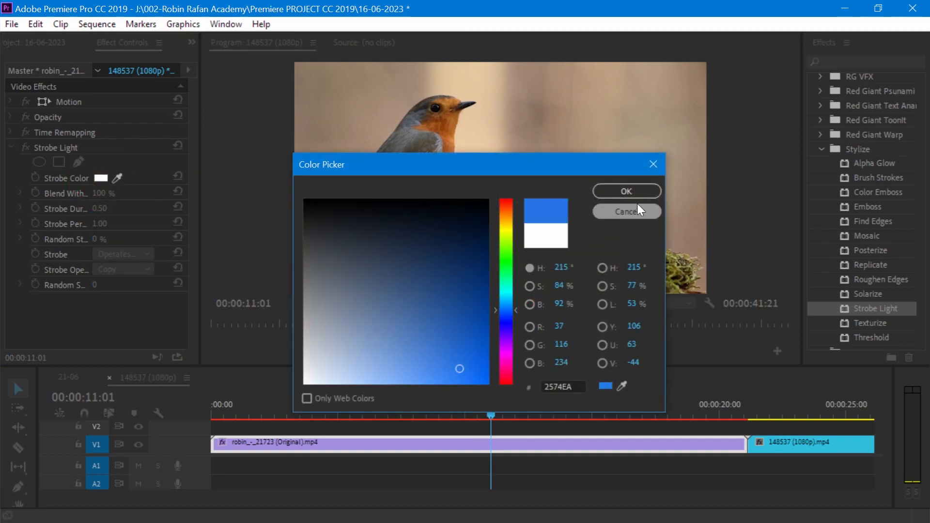
pyautogui.click(626, 192)
# Step: Set Strobe Light's blend with the original to 0%, and play back the strobing robin clip up to 00:00:11:09
pyautogui.click(339, 412)
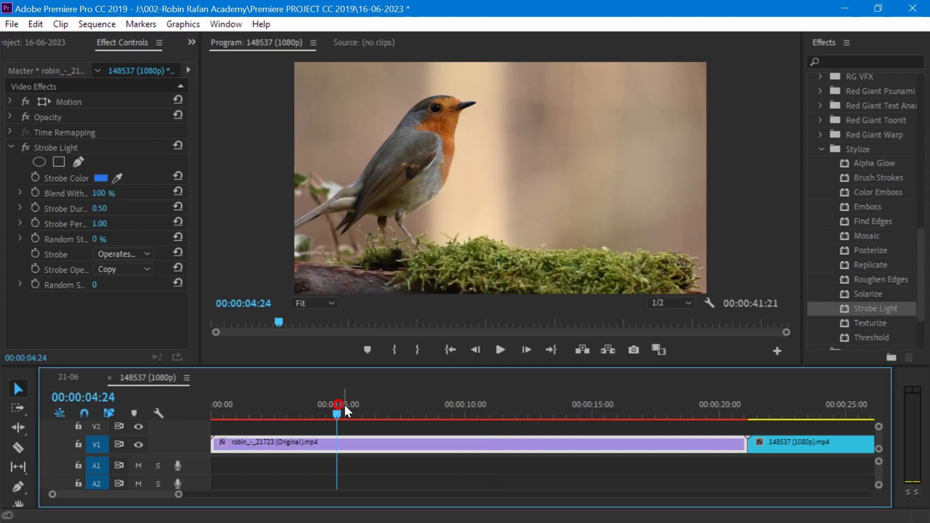
pyautogui.click(500, 350)
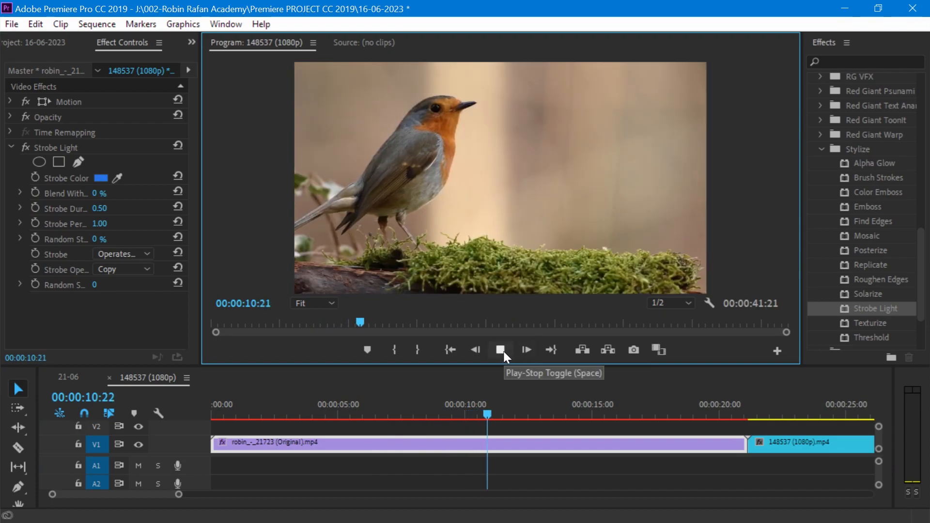
pyautogui.click(502, 350)
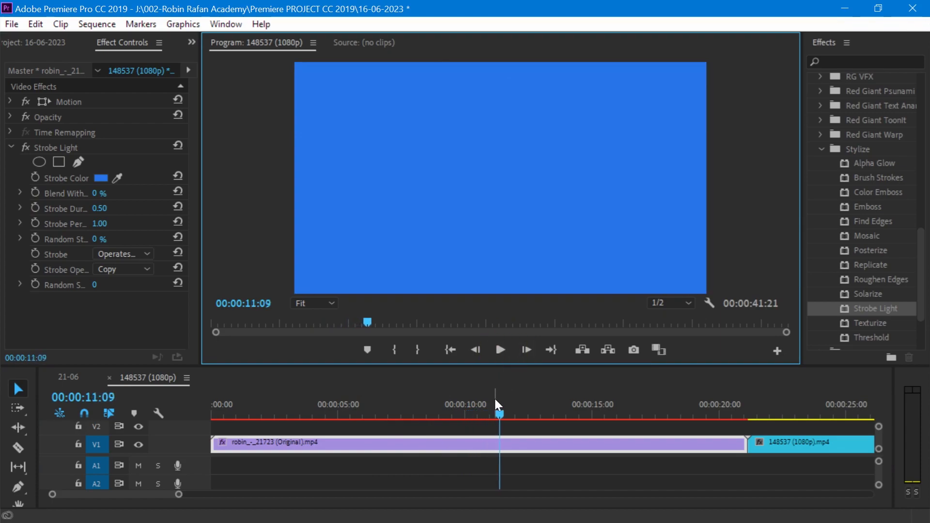
# Step: Delete the Strobe Light effect from the robin clip
pyautogui.click(61, 148)
pyautogui.press('Delete')
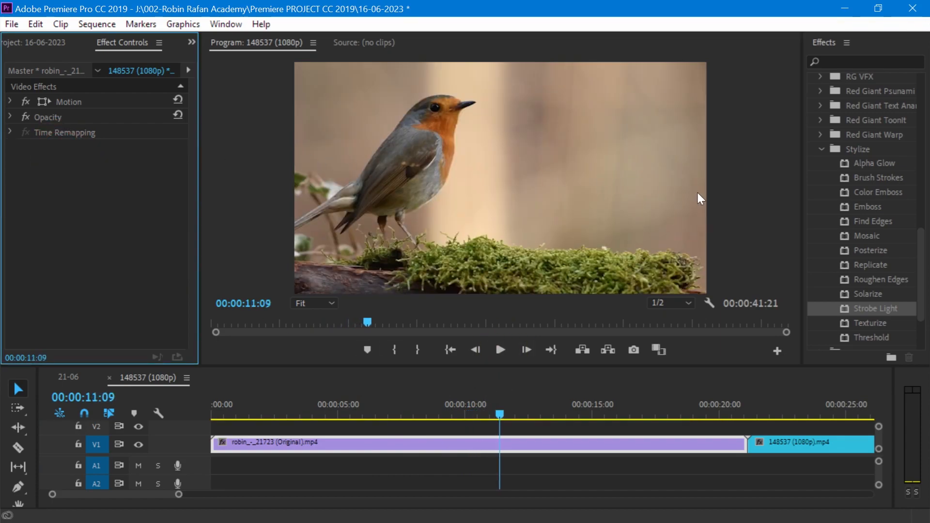
# Step: Apply the Threshold effect to the robin clip with Level 0, and delete the effect from the clip
pyautogui.scroll(-2, 882, 261)
pyautogui.click(868, 305)
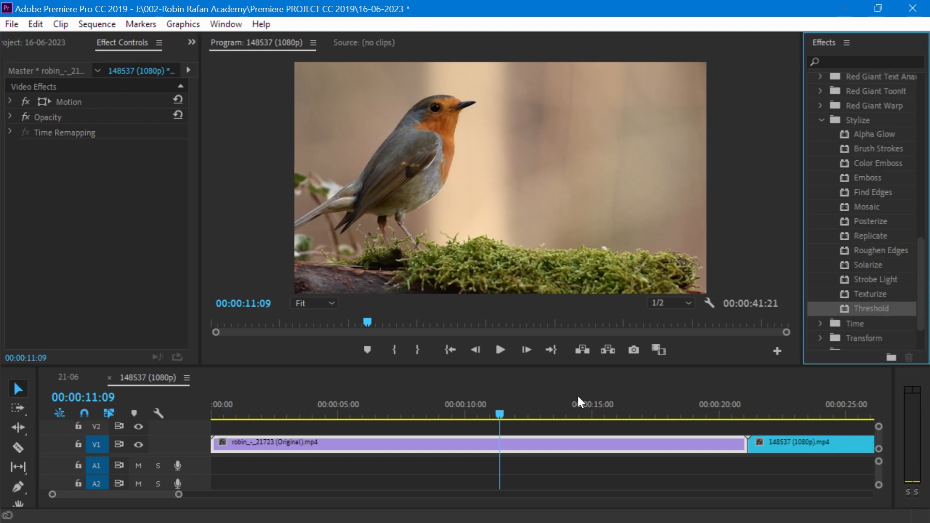
pyautogui.moveTo(578, 401); pyautogui.dragTo(449, 442)
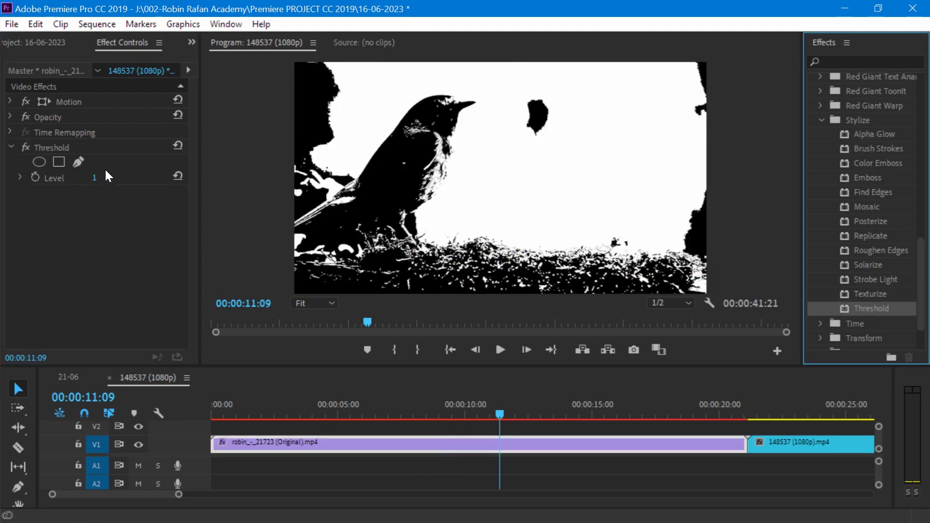
pyautogui.moveTo(96, 179); pyautogui.dragTo(95, 178)
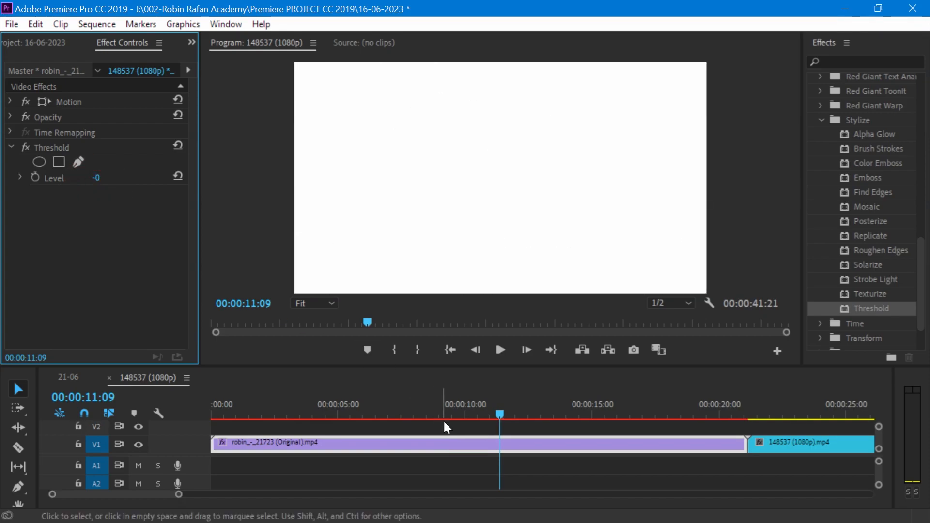
pyautogui.click(71, 148)
pyautogui.press('Delete')
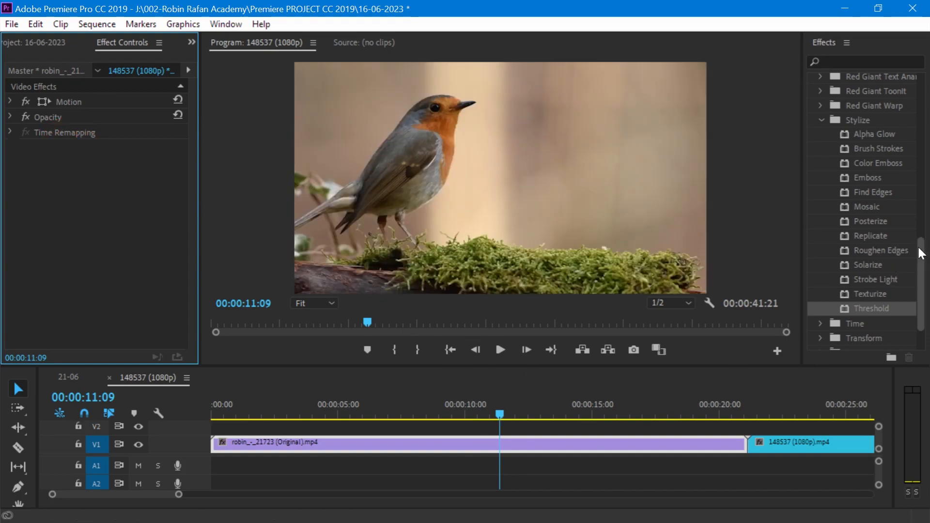
# Step: Apply the Emboss effect to the robin clip with a changed Direction angle, and delete the effect from the clip
pyautogui.moveTo(919, 248); pyautogui.dragTo(917, 240)
pyautogui.click(862, 140)
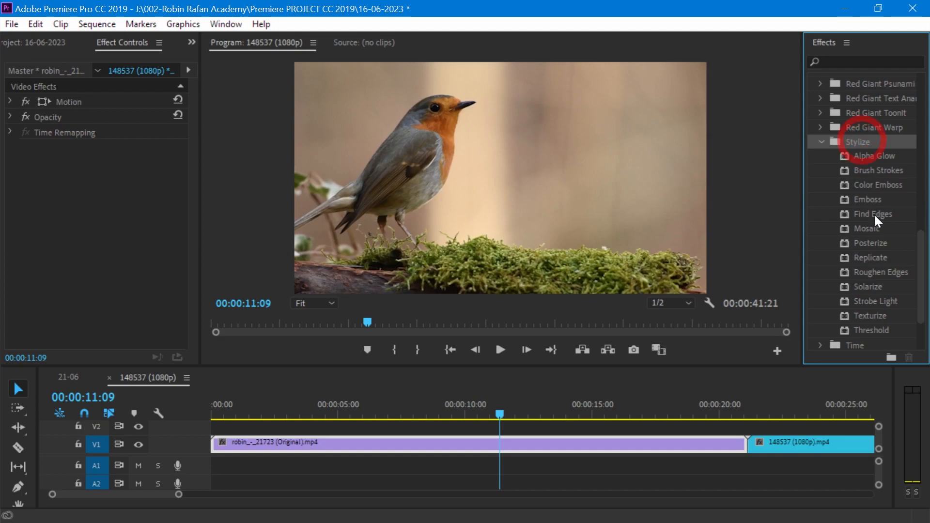
pyautogui.doubleClick(868, 199)
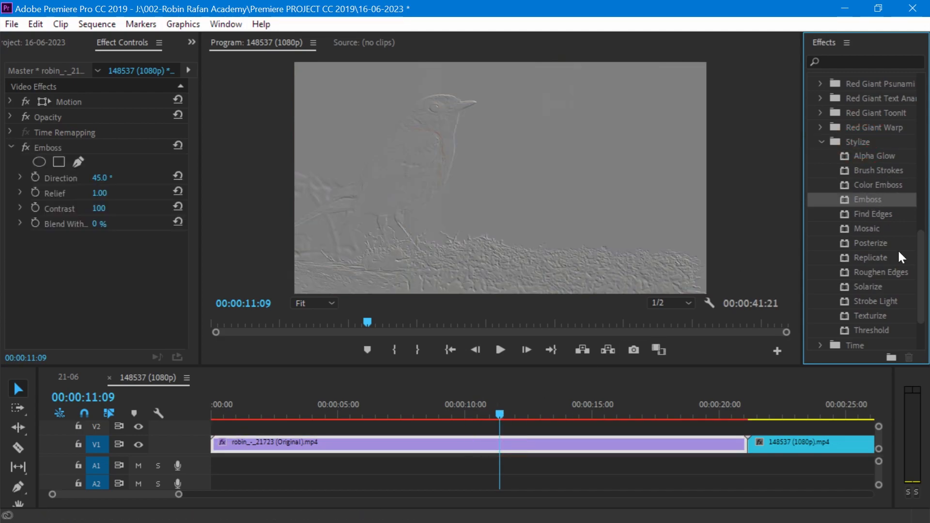
pyautogui.moveTo(100, 179); pyautogui.dragTo(164, 193)
pyautogui.click(56, 145)
pyautogui.press('Delete')
# Step: Apply the Find Edges effect to the robin clip, and set its blend with the original to 40%
pyautogui.moveTo(872, 214)
pyautogui.mouseDown()
pyautogui.moveTo(530, 446)
pyautogui.moveTo(512, 445)
pyautogui.mouseUp()
pyautogui.moveTo(97, 192); pyautogui.dragTo(117, 193)
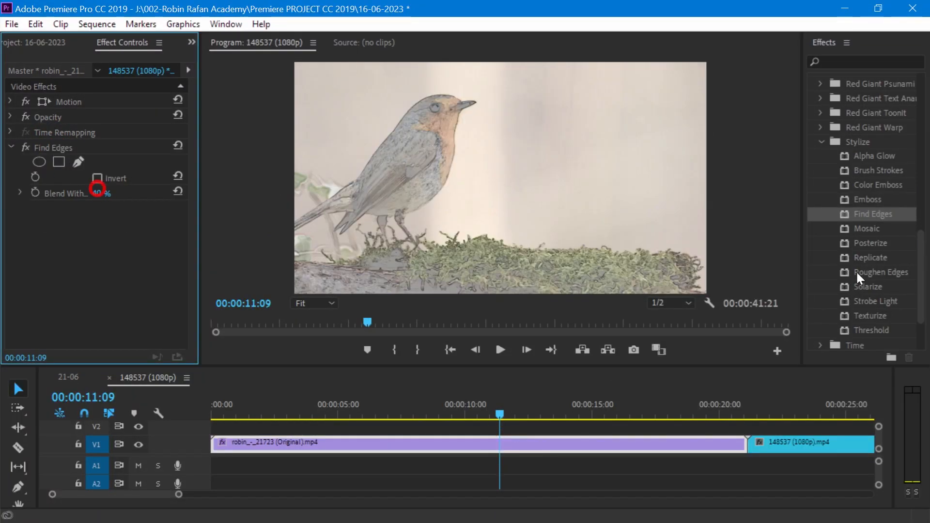
pyautogui.click(850, 260)
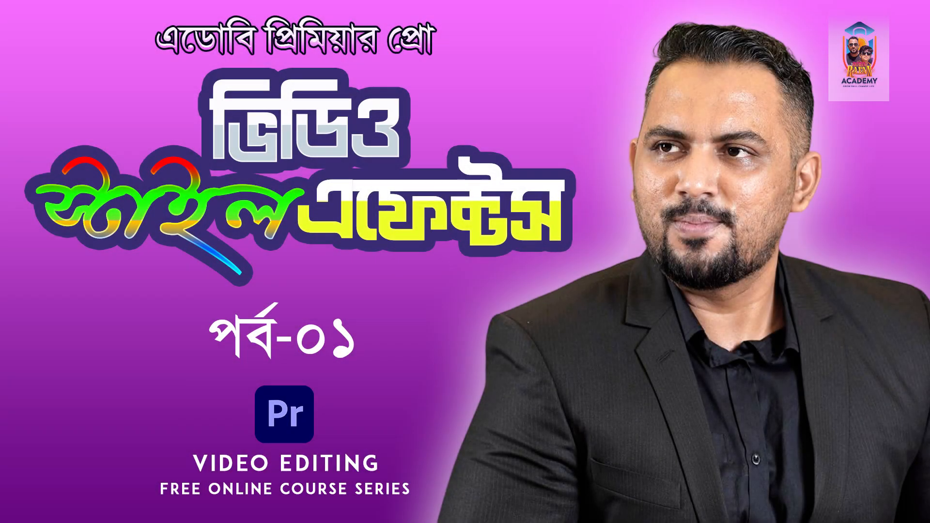